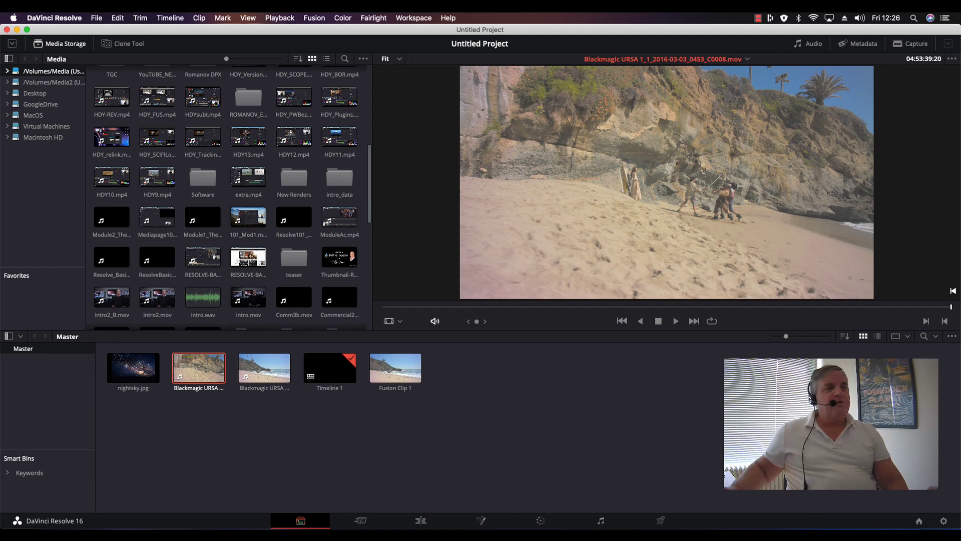
- Preview the 0453_C0008 beach clip and the nightsky.jpg image by scrubbing through each of them
{"action": "left_click_drag", "start_coordinate": [539, 308], "coordinate": [910, 307]}
{"action": "left_click_drag", "start_coordinate": [909, 257], "coordinate": [572, 307]}
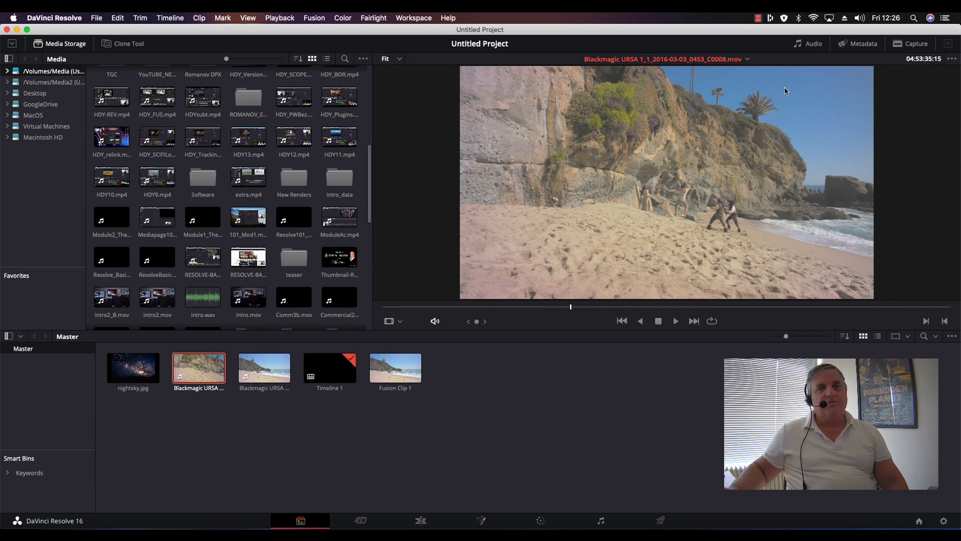
{"action": "left_click", "coordinate": [131, 368]}
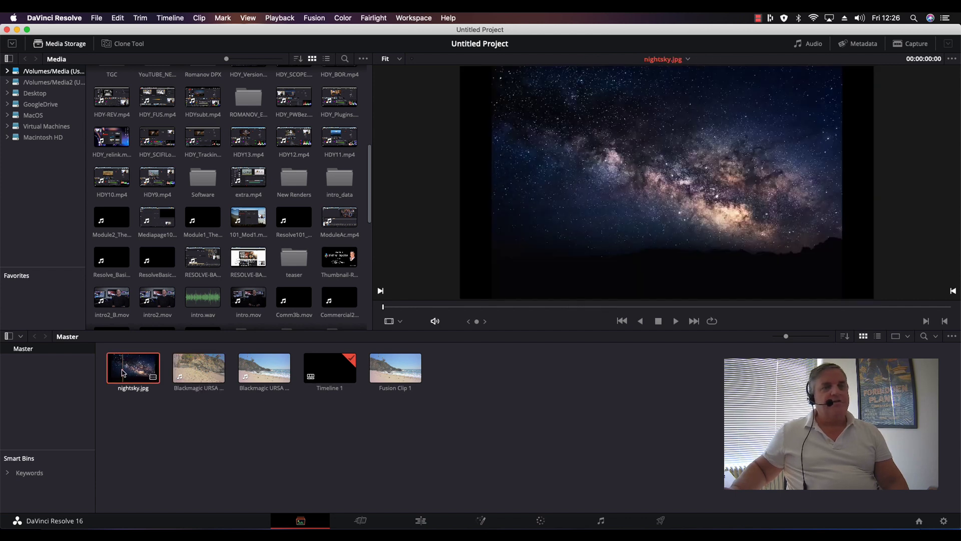
{"action": "left_click_drag", "start_coordinate": [519, 308], "coordinate": [606, 296]}
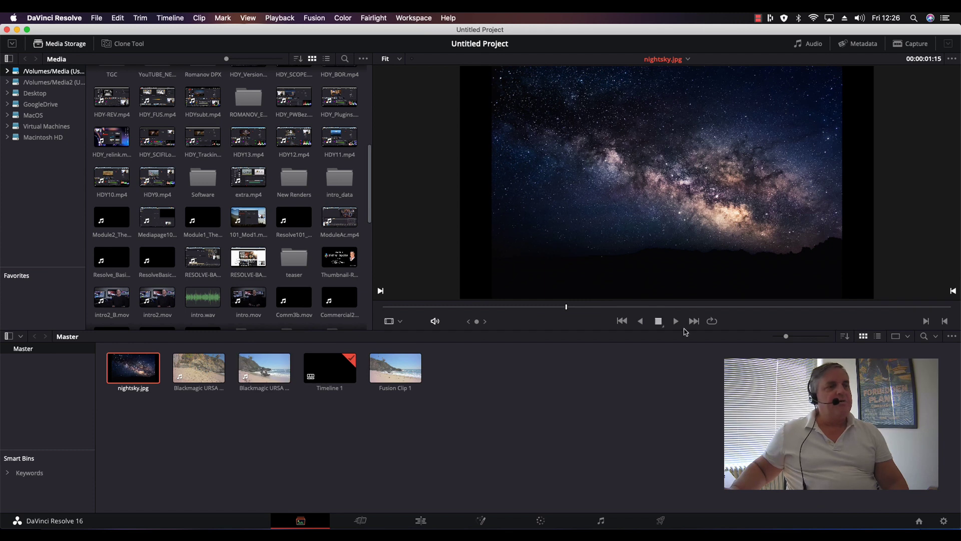
- On the Edit page, place the 0453_C0008 beach clip on Video 1 and nightsky.jpg on Video 2, extended to the beach clip's length
{"action": "left_click", "coordinate": [422, 520]}
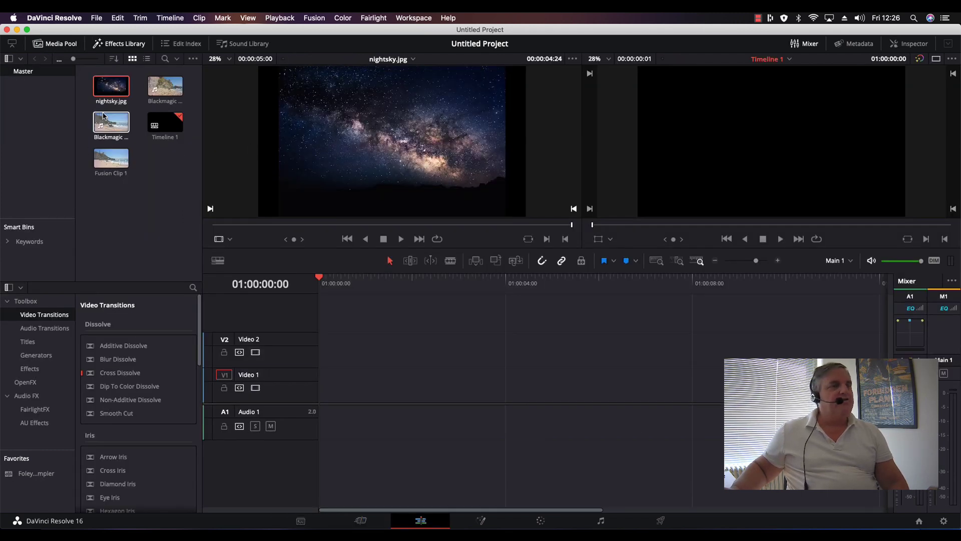
{"action": "left_click_drag", "start_coordinate": [165, 86], "coordinate": [324, 405]}
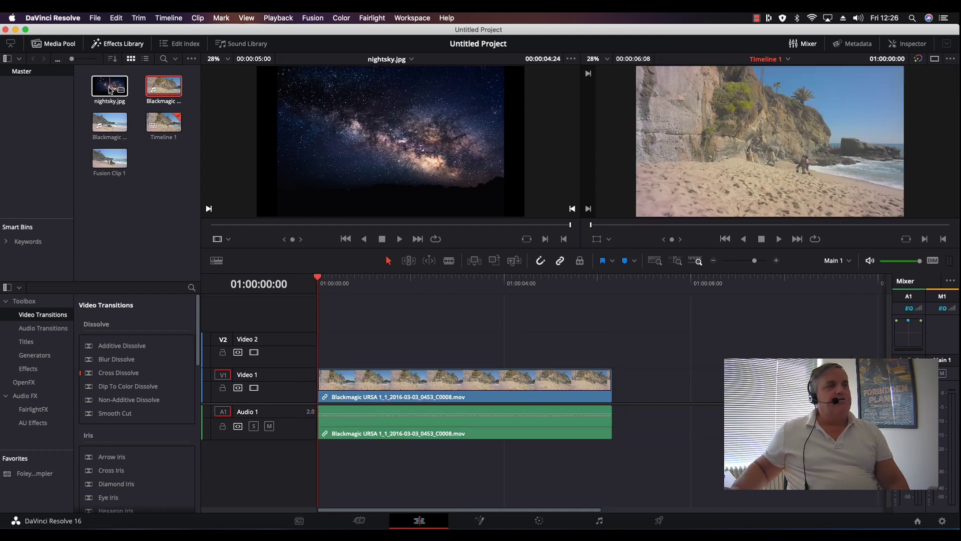
{"action": "left_click_drag", "start_coordinate": [111, 90], "coordinate": [320, 352]}
{"action": "left_click_drag", "start_coordinate": [551, 349], "coordinate": [612, 359]}
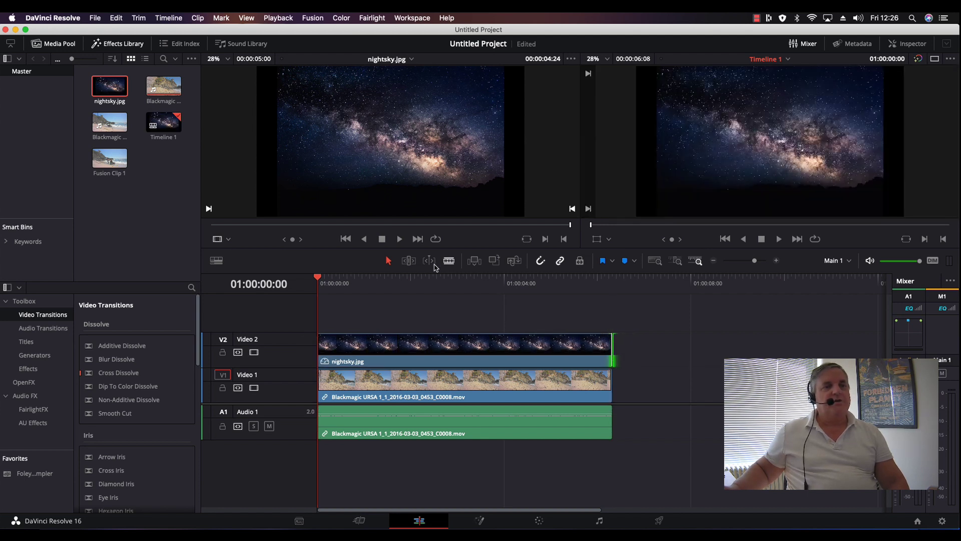
- Combine the beach clip and the nightsky.jpg clip on the timeline into a new Fusion clip
{"action": "left_click", "coordinate": [355, 278]}
{"action": "left_click_drag", "start_coordinate": [354, 279], "coordinate": [407, 389]}
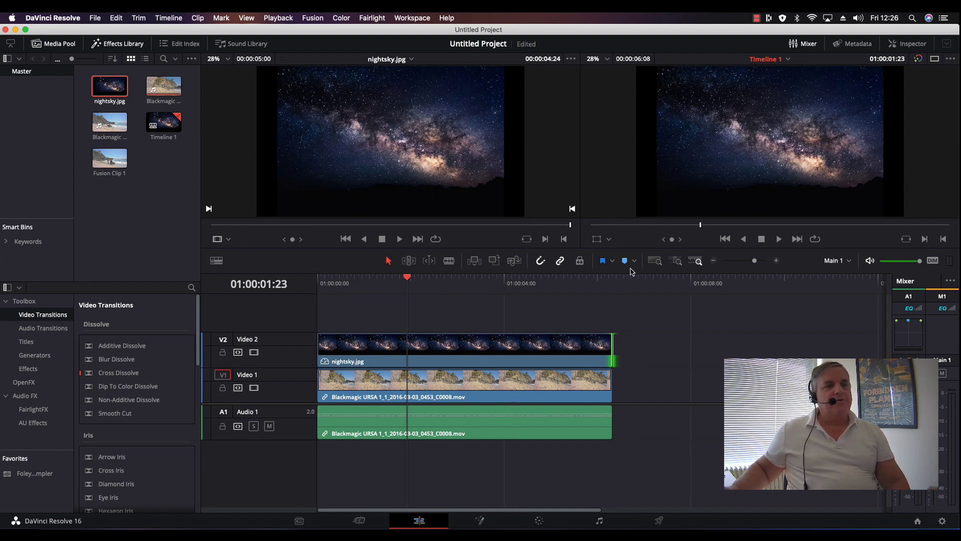
{"action": "left_click", "coordinate": [639, 460]}
{"action": "left_click_drag", "start_coordinate": [639, 459], "coordinate": [501, 329]}
{"action": "right_click", "coordinate": [386, 349]}
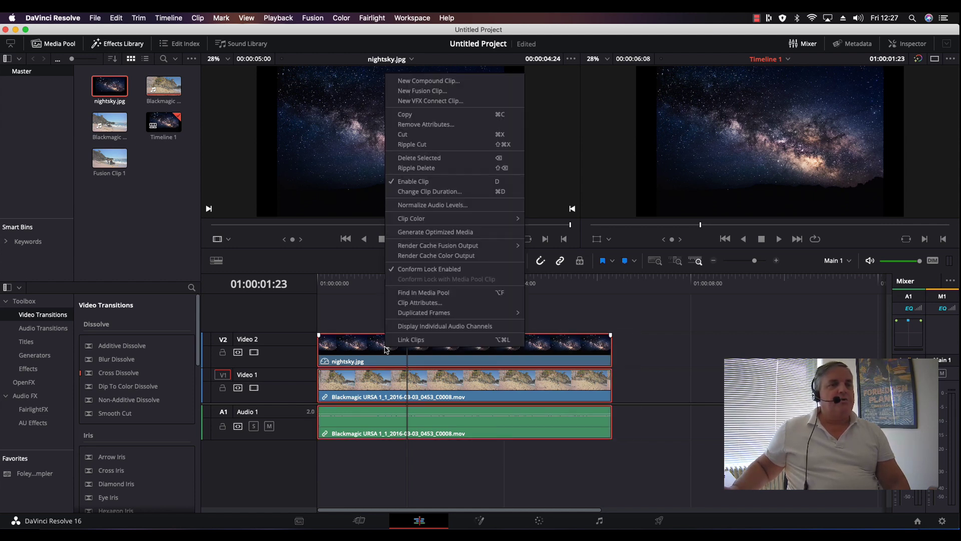
{"action": "left_click", "coordinate": [438, 91]}
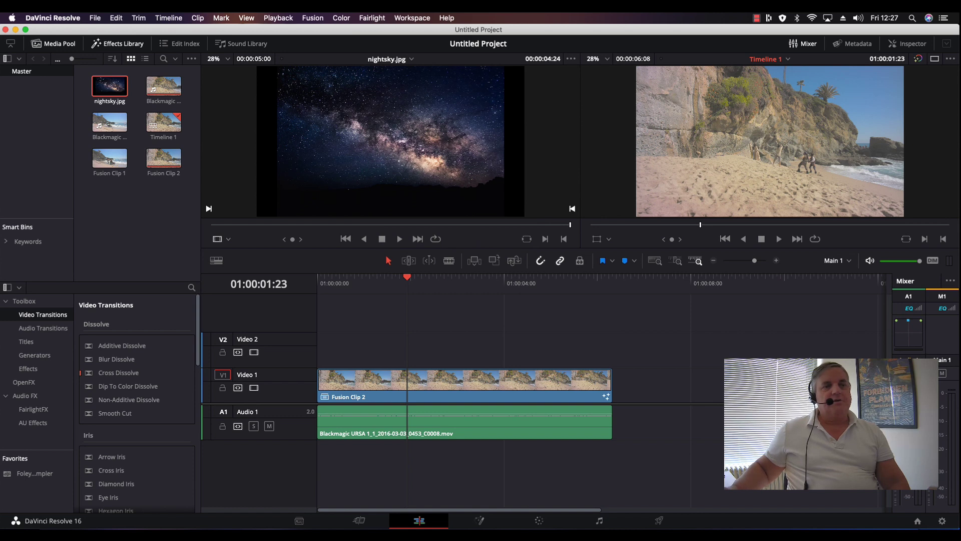
- Open the clip on the Fusion page and spread the MediaIn1, MediaIn2 and Merge1 nodes apart
{"action": "left_click", "coordinate": [480, 520]}
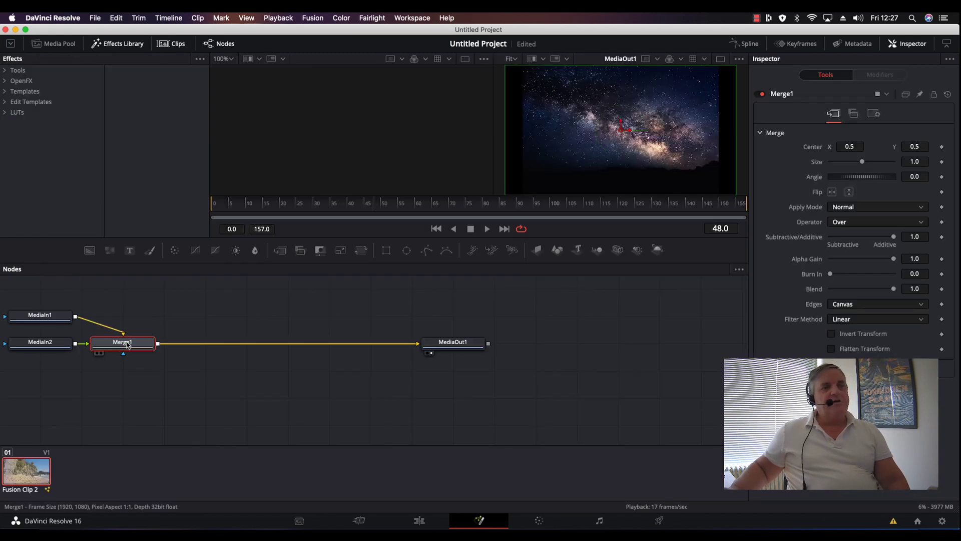
{"action": "left_click_drag", "start_coordinate": [126, 344], "coordinate": [209, 343]}
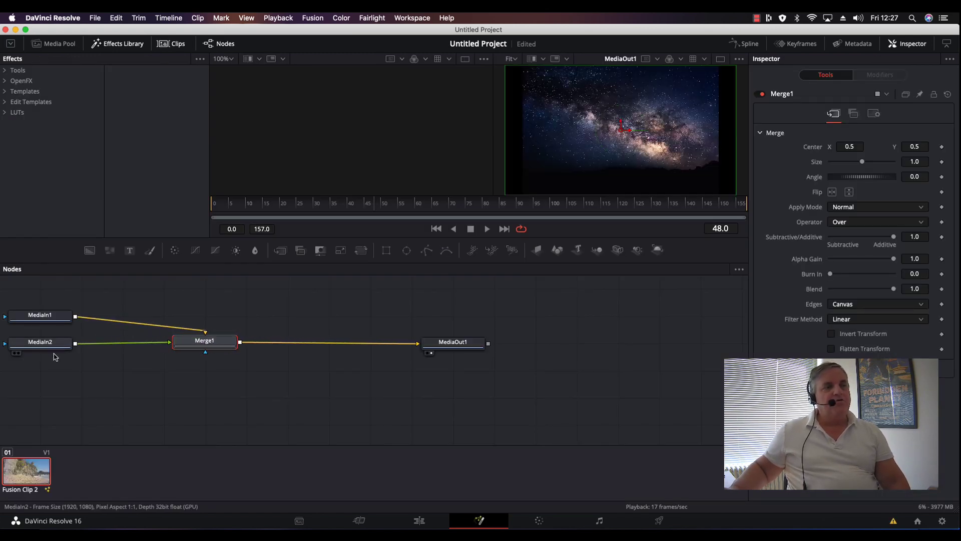
{"action": "left_click_drag", "start_coordinate": [56, 347], "coordinate": [55, 395]}
{"action": "left_click_drag", "start_coordinate": [51, 316], "coordinate": [55, 315]}
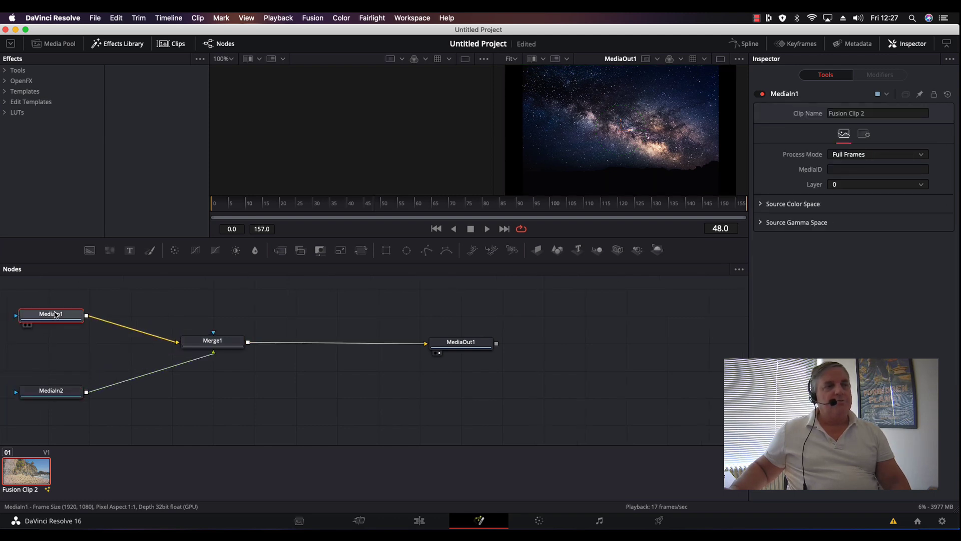
- Show MediaIn1 in the first viewer, check MediaIn2 in the second viewer and clear the second viewer
{"action": "key", "text": "1"}
{"action": "key", "text": "1"}
{"action": "key", "text": "1"}
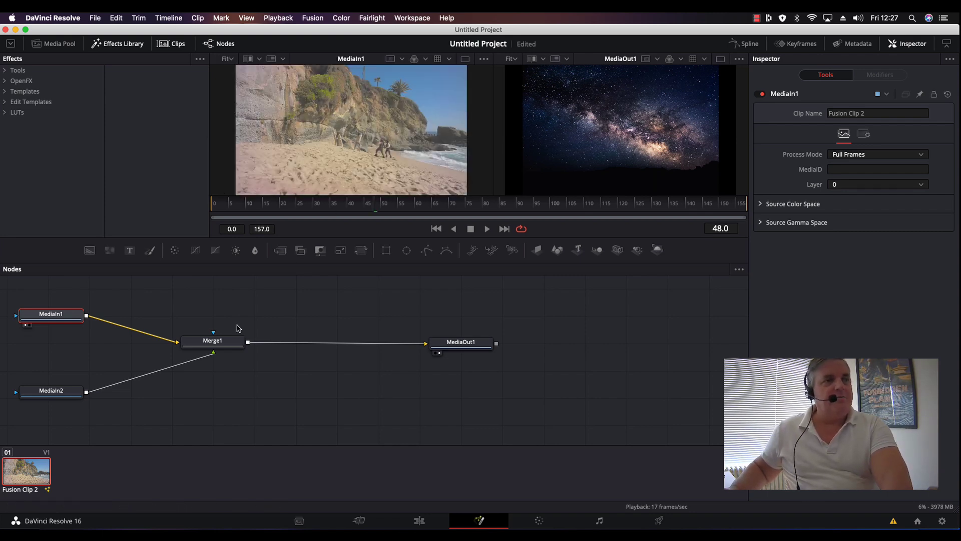
{"action": "left_click", "coordinate": [55, 394]}
{"action": "key", "text": "2"}
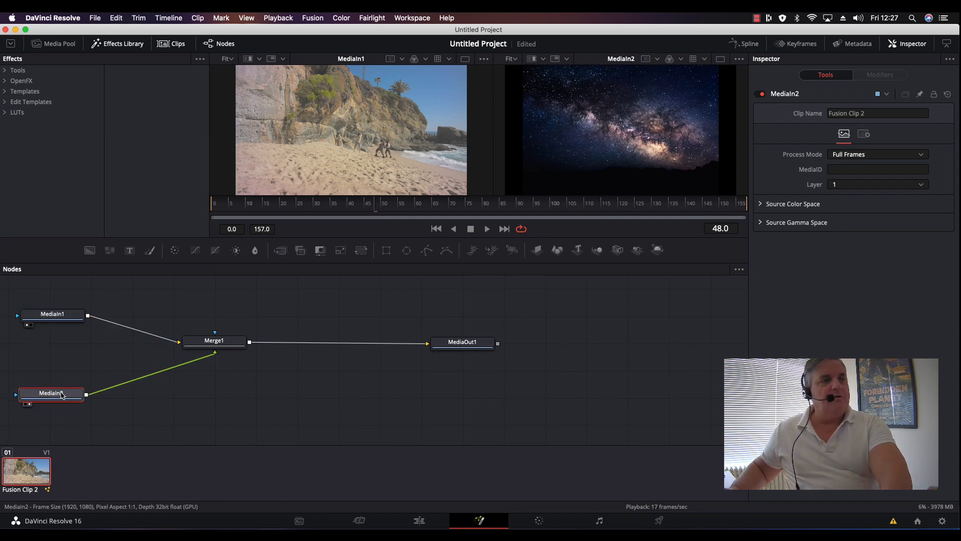
{"action": "key", "text": "2"}
{"action": "key", "text": "2"}
{"action": "key", "text": "2"}
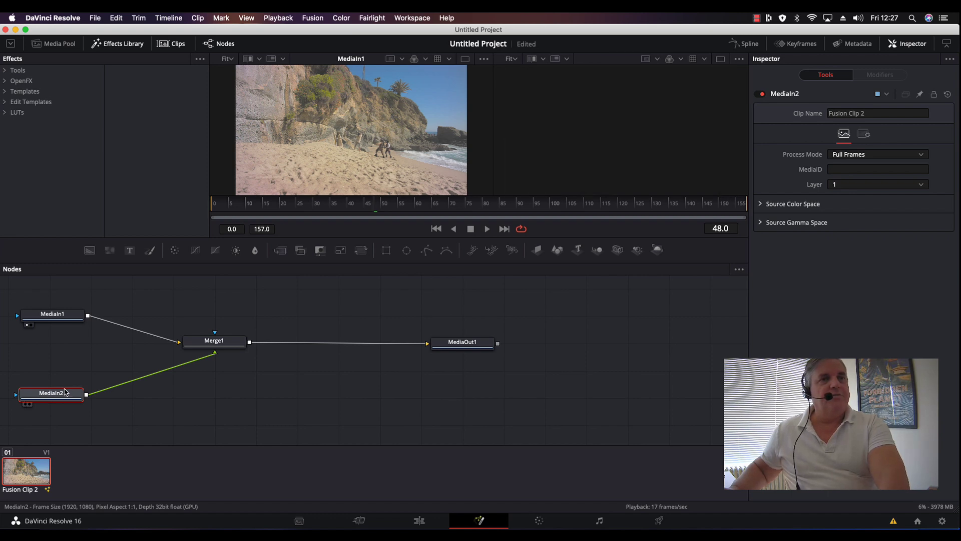
- Rename the MediaIn1 node to "beach"
{"action": "left_click", "coordinate": [48, 316]}
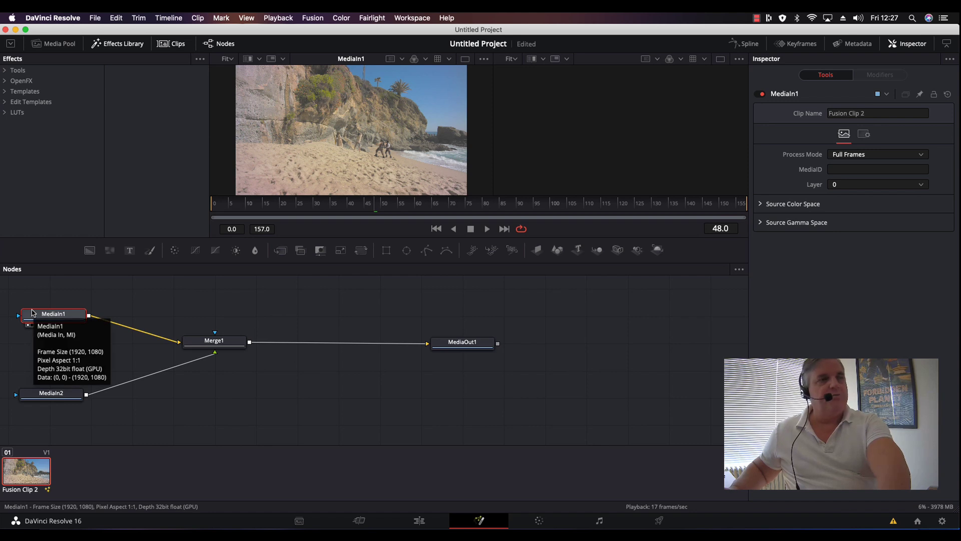
{"action": "key", "text": "F2"}
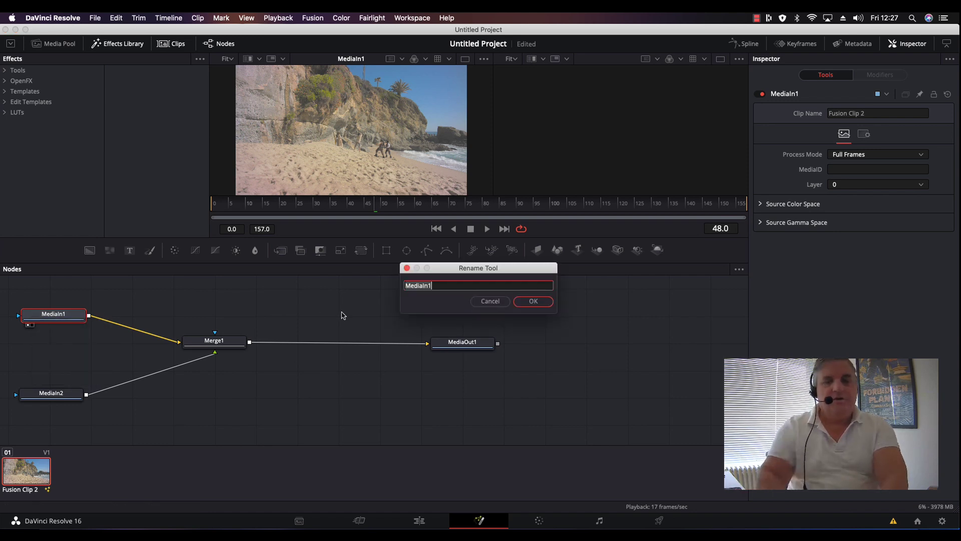
{"action": "type", "text": "beach"}
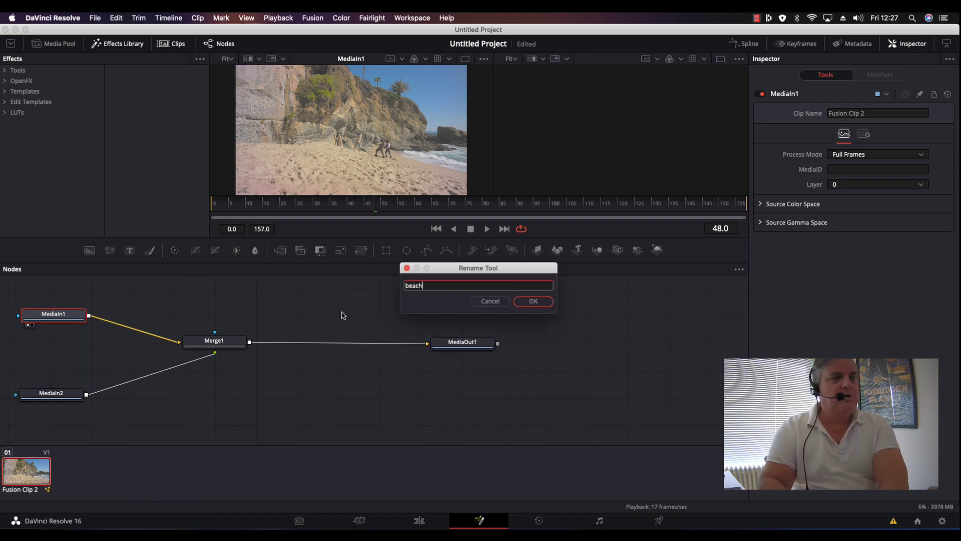
{"action": "left_click", "coordinate": [548, 303]}
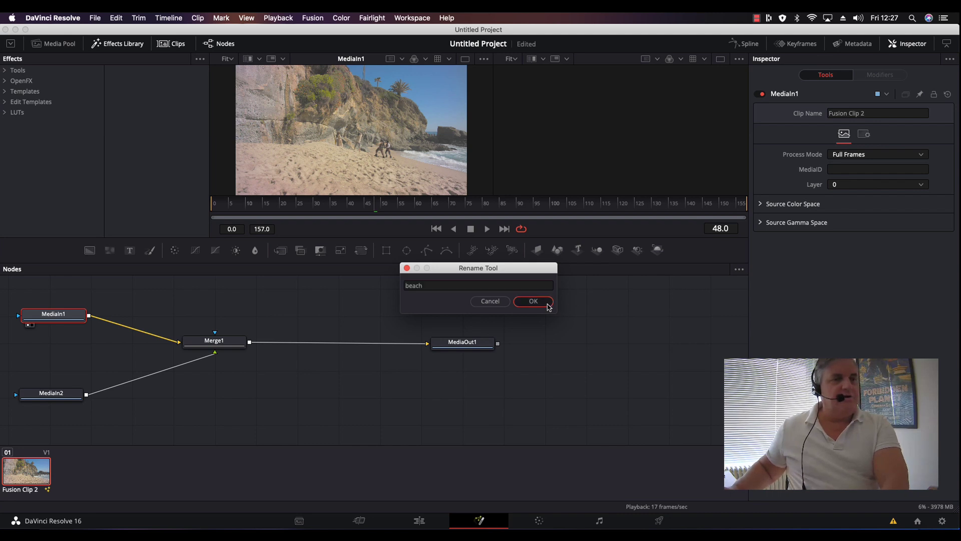
- Rename the MediaIn2 node to "sky"
{"action": "left_click", "coordinate": [57, 398]}
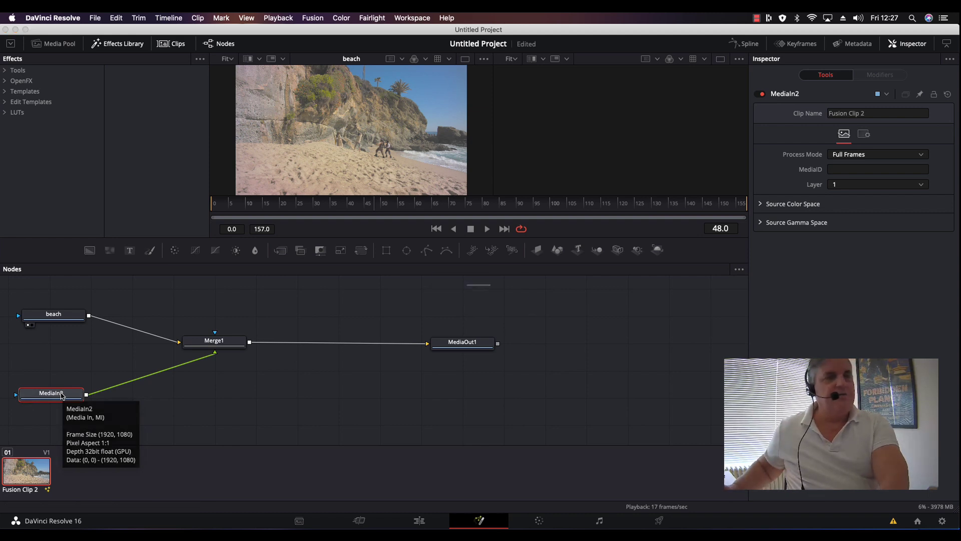
{"action": "key", "text": "F2"}
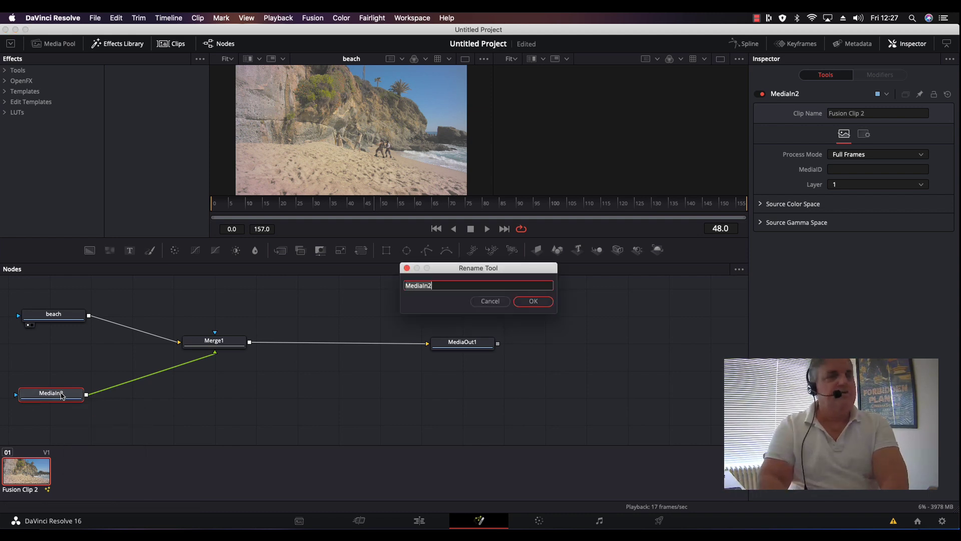
{"action": "type", "text": "sky"}
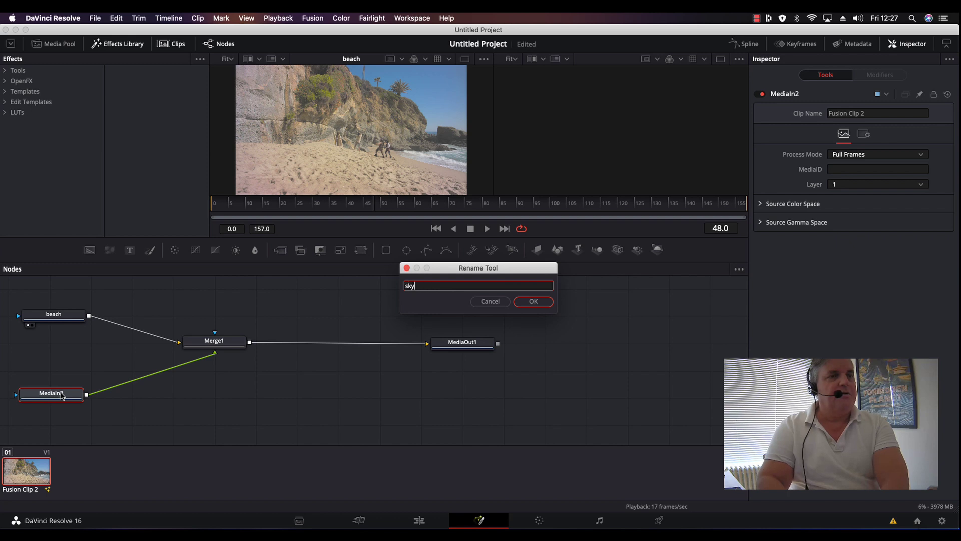
{"action": "key", "text": "Return"}
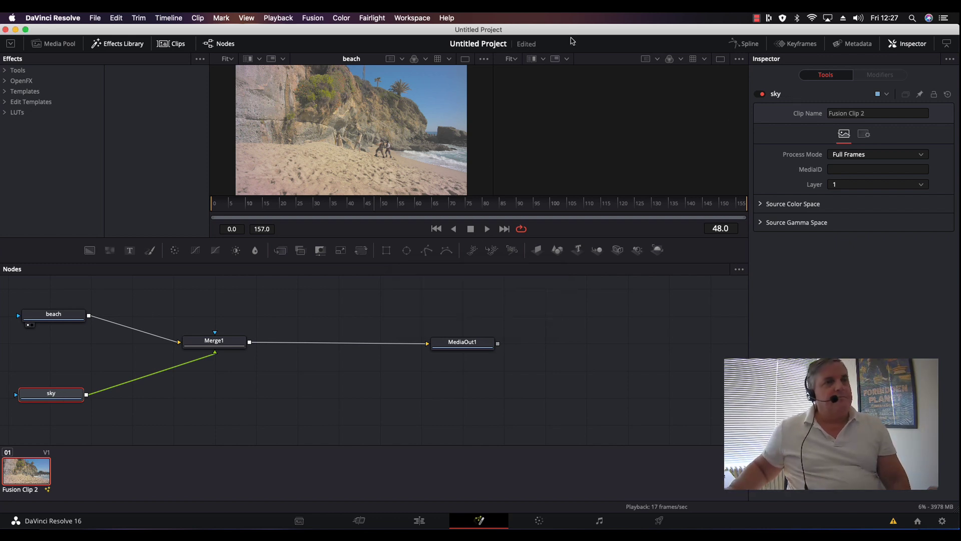
- Move Merge1 and MediaOut1 further along the node graph and insert a Color Corrector between the beach node and Merge1
{"action": "left_click_drag", "start_coordinate": [468, 344], "coordinate": [526, 340]}
{"action": "left_click_drag", "start_coordinate": [236, 342], "coordinate": [310, 343]}
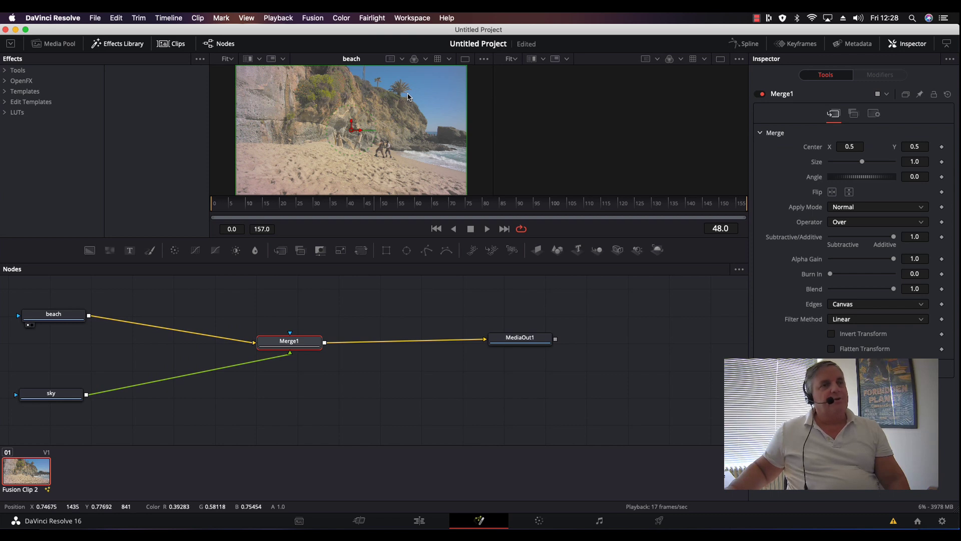
{"action": "left_click", "coordinate": [5, 71]}
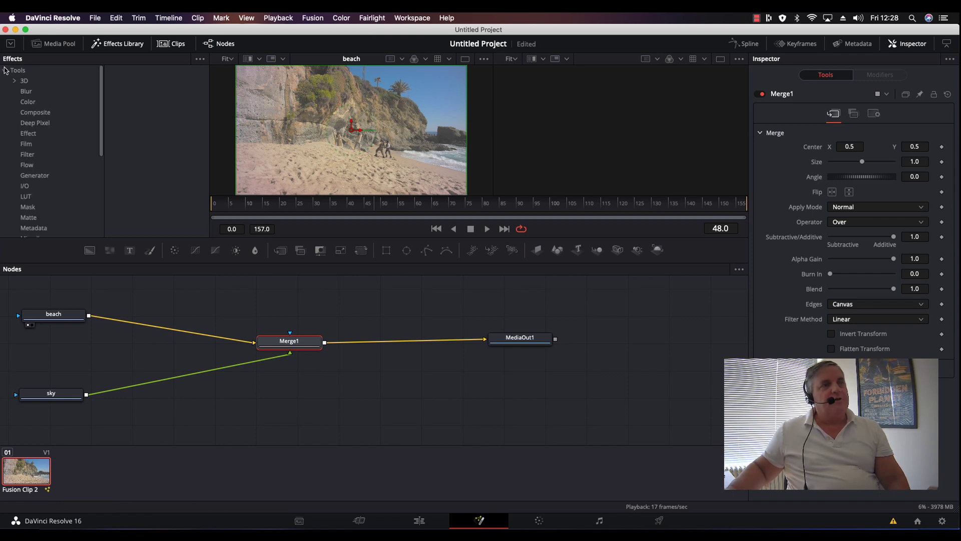
{"action": "left_click", "coordinate": [22, 103]}
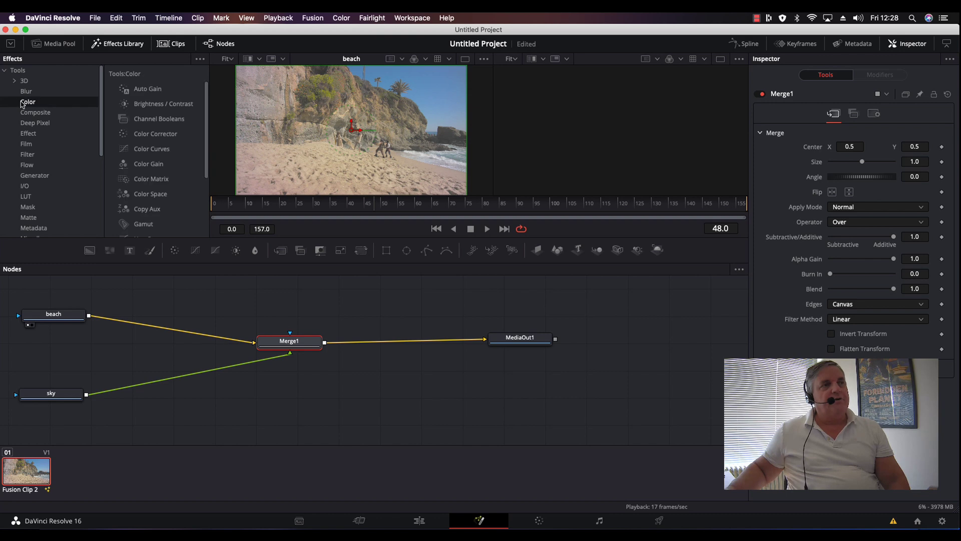
{"action": "left_click", "coordinate": [151, 135]}
{"action": "left_click_drag", "start_coordinate": [151, 135], "coordinate": [171, 330]}
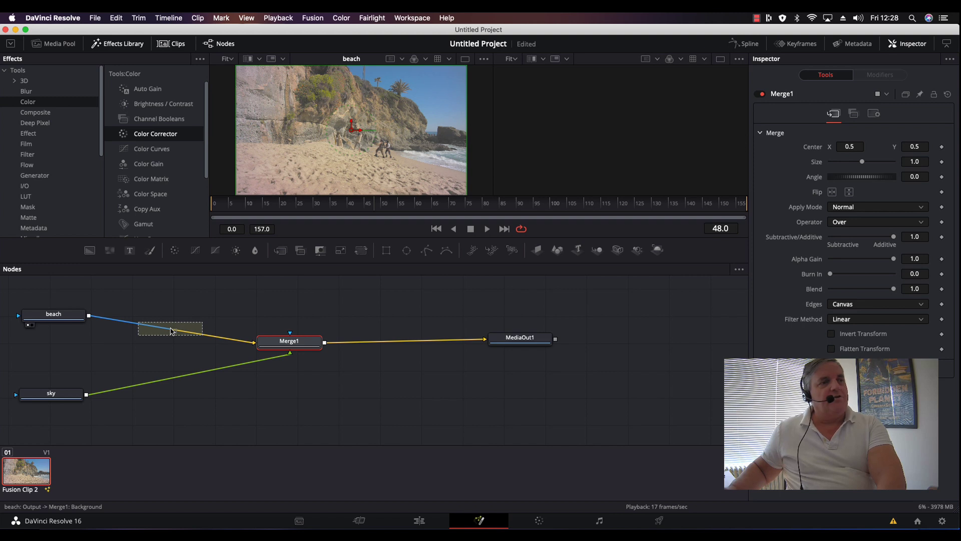
{"action": "left_click_drag", "start_coordinate": [171, 331], "coordinate": [171, 330]}
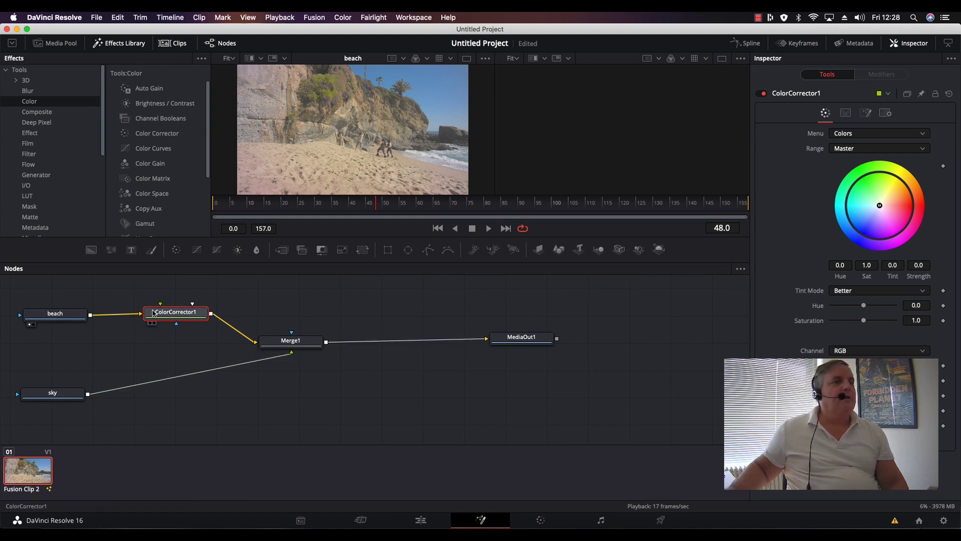
{"action": "left_click_drag", "start_coordinate": [182, 318], "coordinate": [170, 313]}
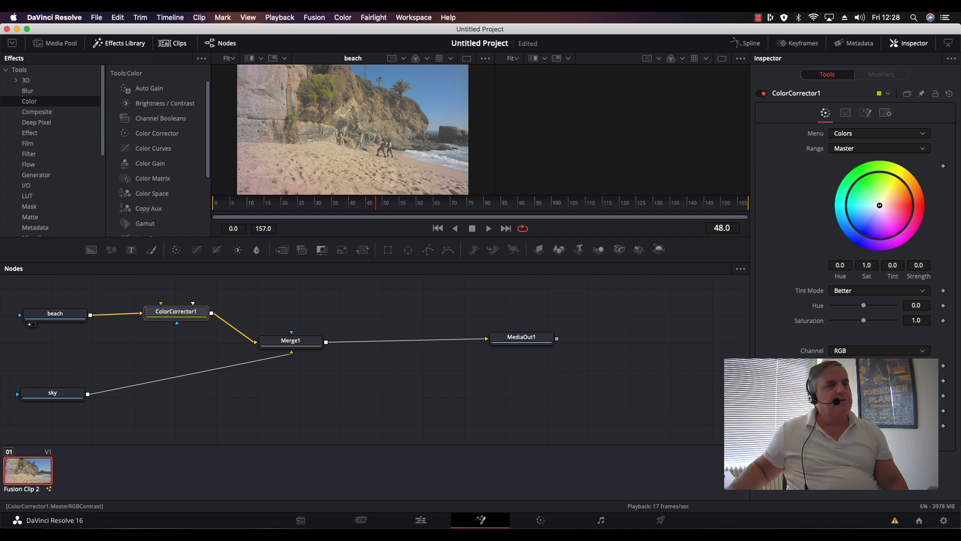
- Set the Color Corrector's contrast to 1.7 and saturation to 1.16 while showing its output in the first viewer
{"action": "left_click_drag", "start_coordinate": [867, 366], "coordinate": [870, 367]}
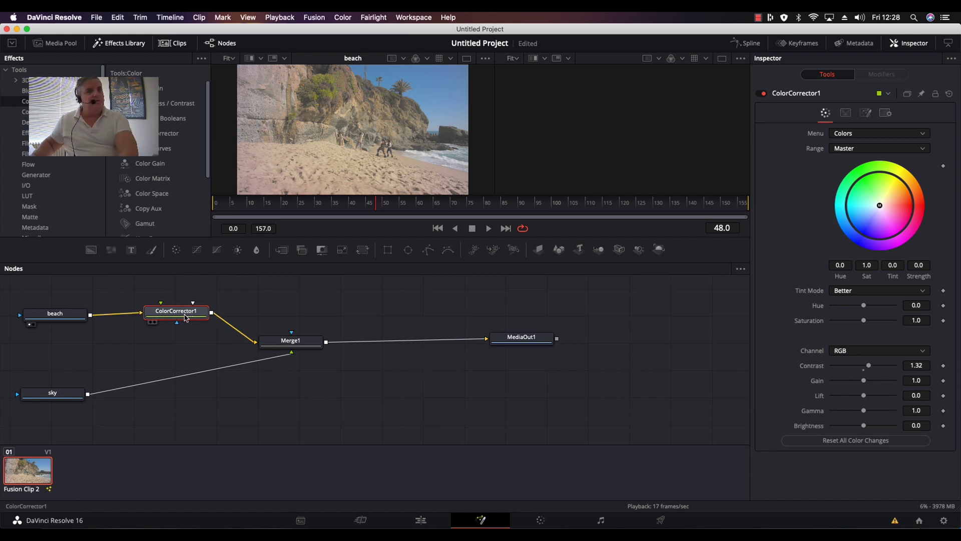
{"action": "key", "text": "1"}
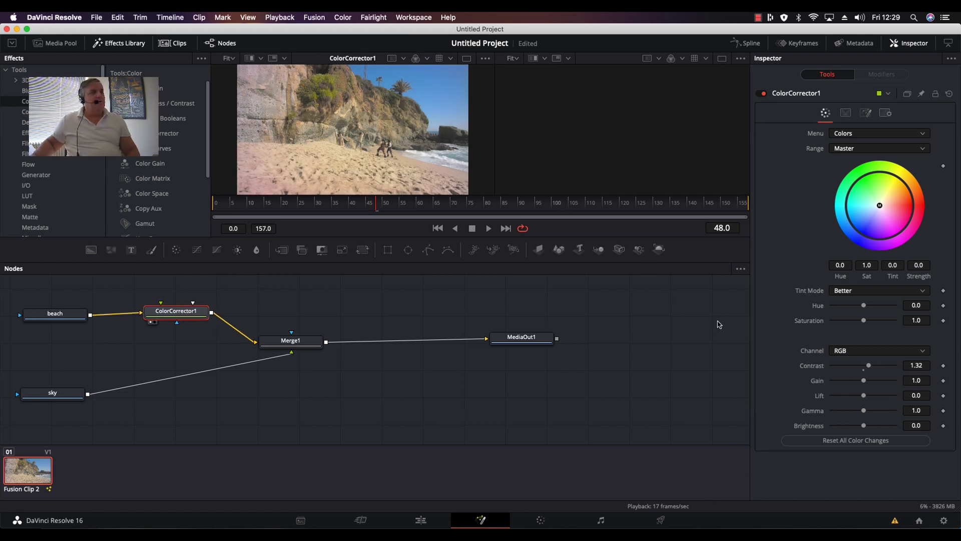
{"action": "left_click_drag", "start_coordinate": [869, 367], "coordinate": [877, 368]}
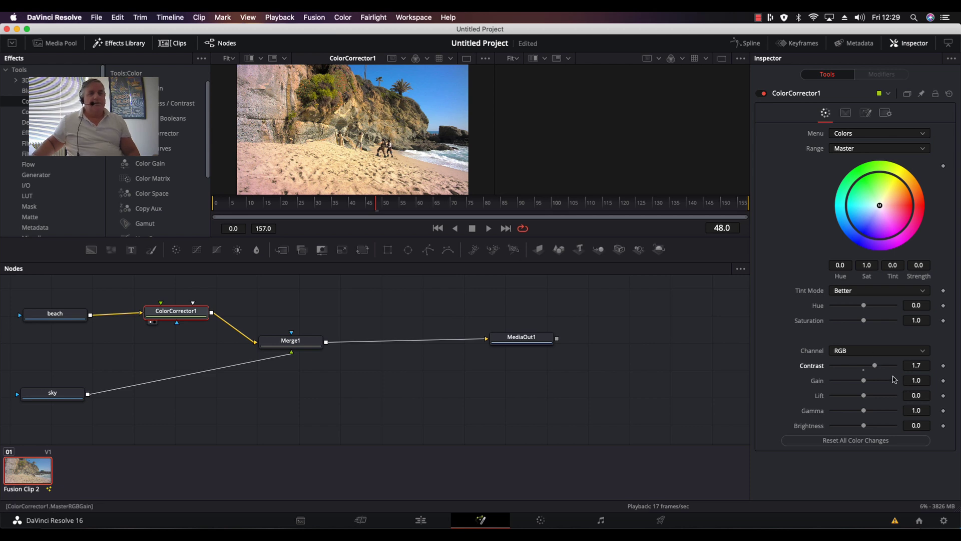
{"action": "left_click_drag", "start_coordinate": [865, 322], "coordinate": [870, 323]}
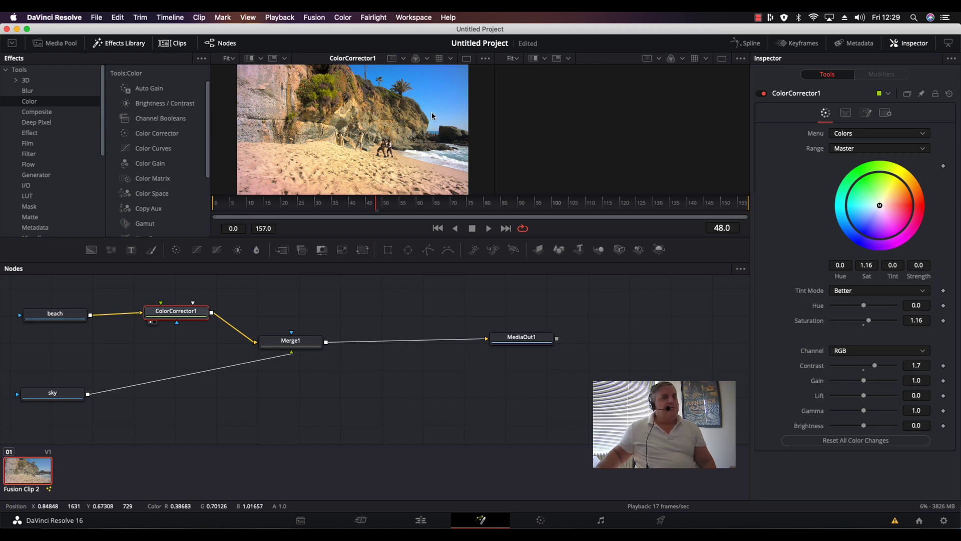
- Go to frame 1 and insert an Ultra Keyer from the Matte tools between the Color Corrector and Merge1
{"action": "left_click_drag", "start_coordinate": [378, 210], "coordinate": [218, 211]}
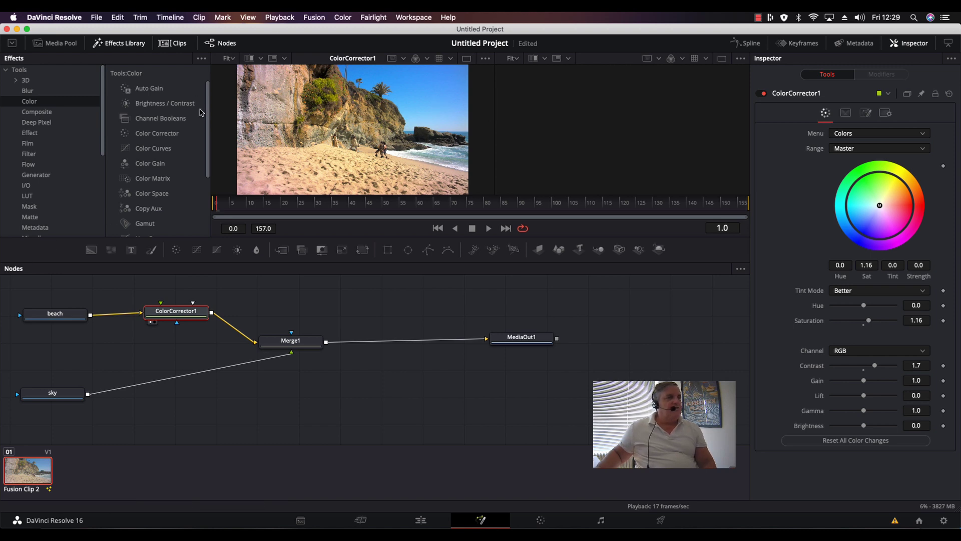
{"action": "scroll", "coordinate": [205, 150], "scroll_direction": "down", "scroll_amount": 5}
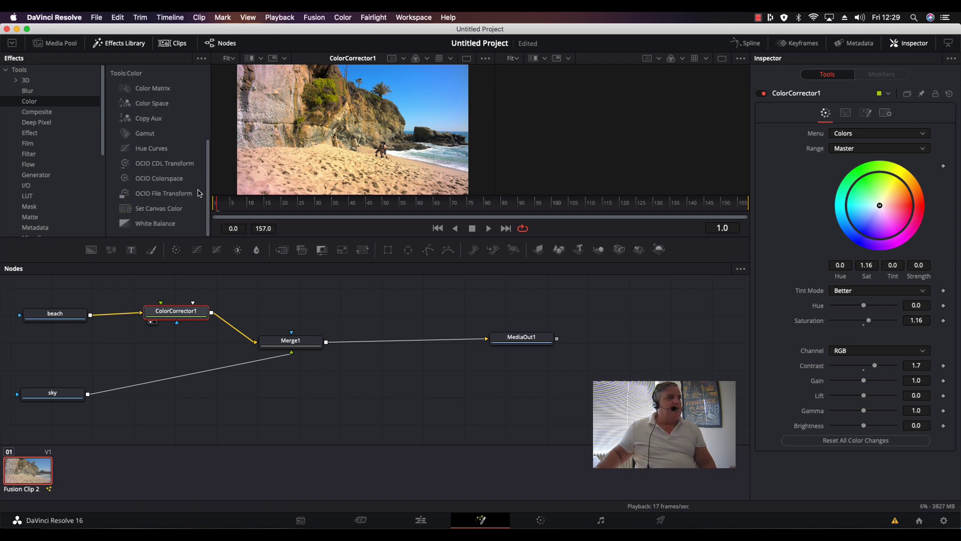
{"action": "left_click", "coordinate": [25, 217]}
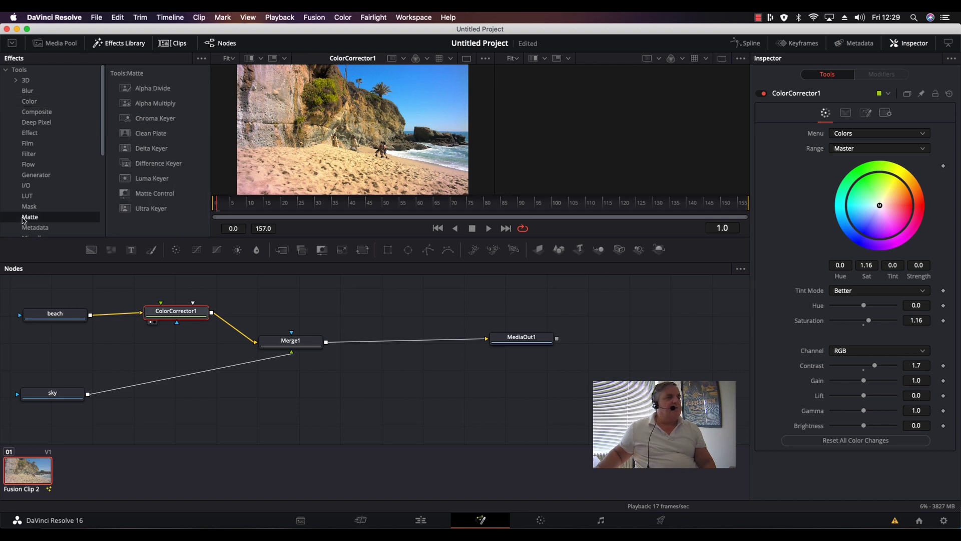
{"action": "left_click", "coordinate": [128, 211]}
{"action": "left_click_drag", "start_coordinate": [128, 210], "coordinate": [240, 333]}
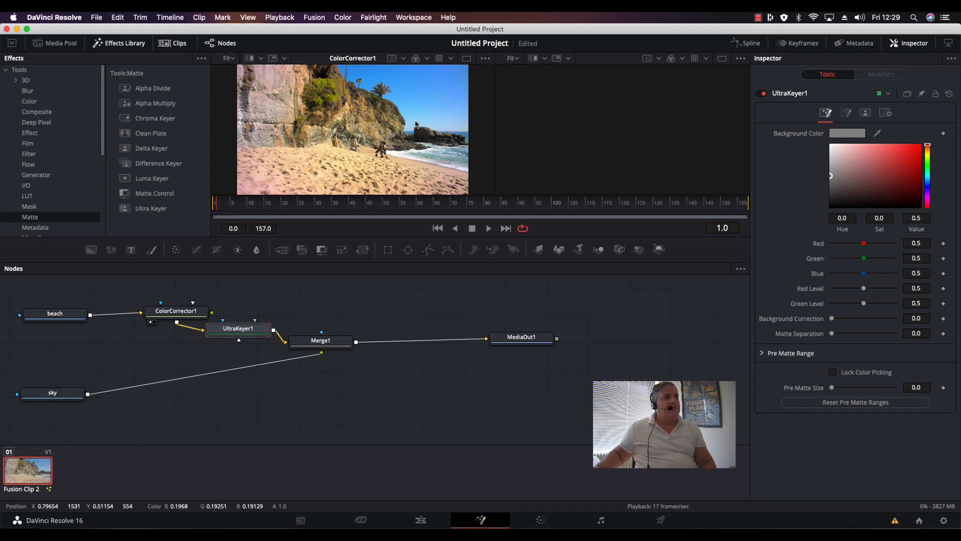
- Rearrange the beach, Color Corrector and Ultra Keyer nodes with beach above the corrector, and select the Ultra Keyer
{"action": "left_click_drag", "start_coordinate": [55, 313], "coordinate": [40, 291]}
{"action": "left_click_drag", "start_coordinate": [195, 320], "coordinate": [85, 343]}
{"action": "left_click_drag", "start_coordinate": [263, 338], "coordinate": [176, 344]}
{"action": "left_click", "coordinate": [176, 343]}
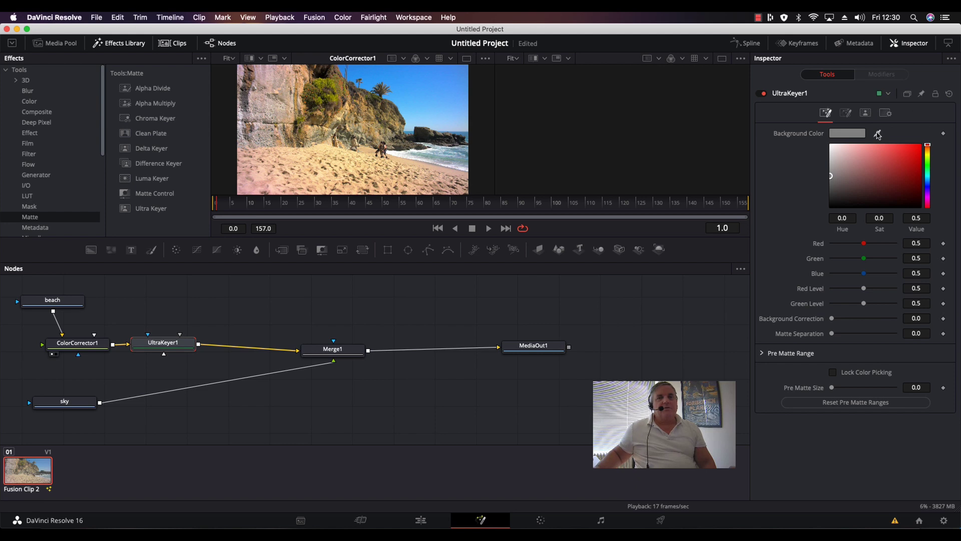
- Sample the blue sky of the beach clip as the Ultra Keyer's background color and show the keyer's output in the first viewer
{"action": "left_click", "coordinate": [860, 134]}
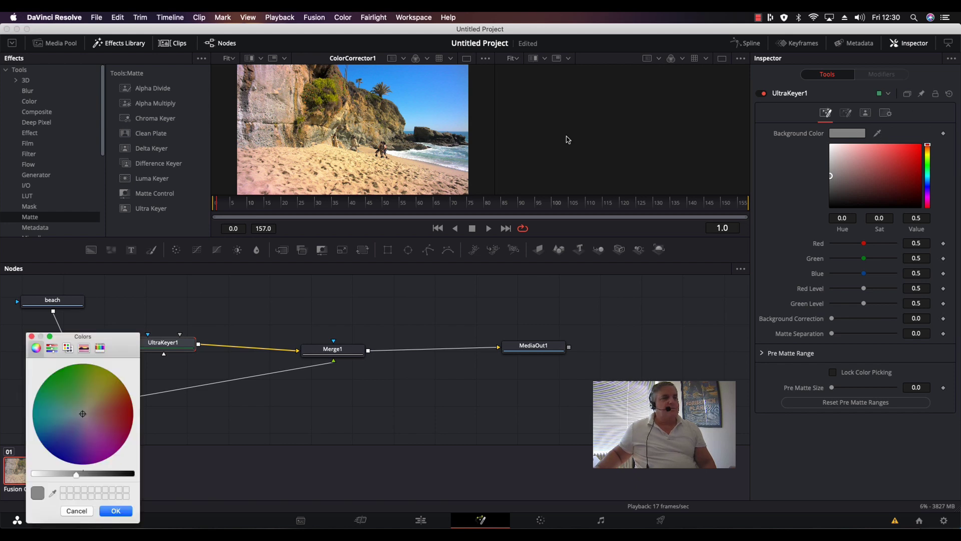
{"action": "left_click", "coordinate": [53, 494]}
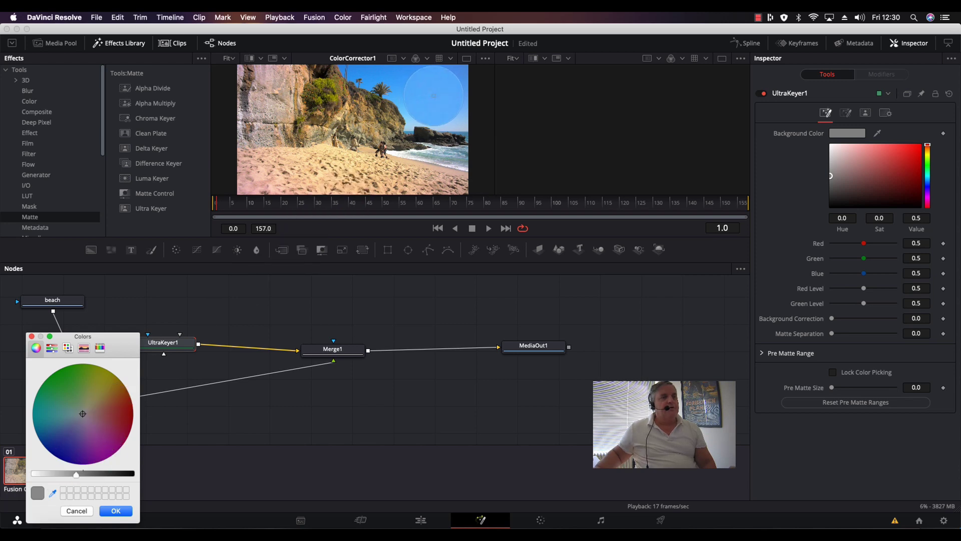
{"action": "left_click", "coordinate": [434, 96]}
{"action": "left_click", "coordinate": [119, 508]}
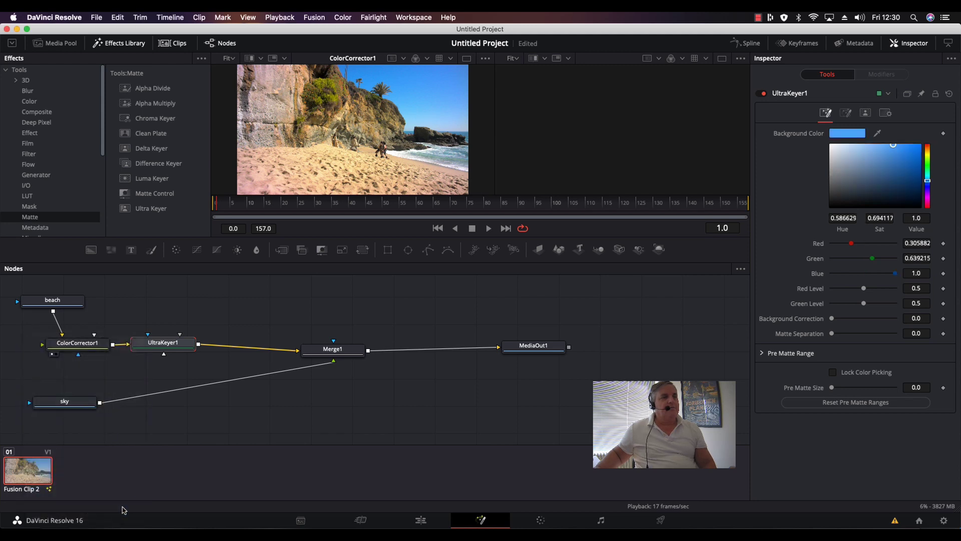
{"action": "key", "text": "1"}
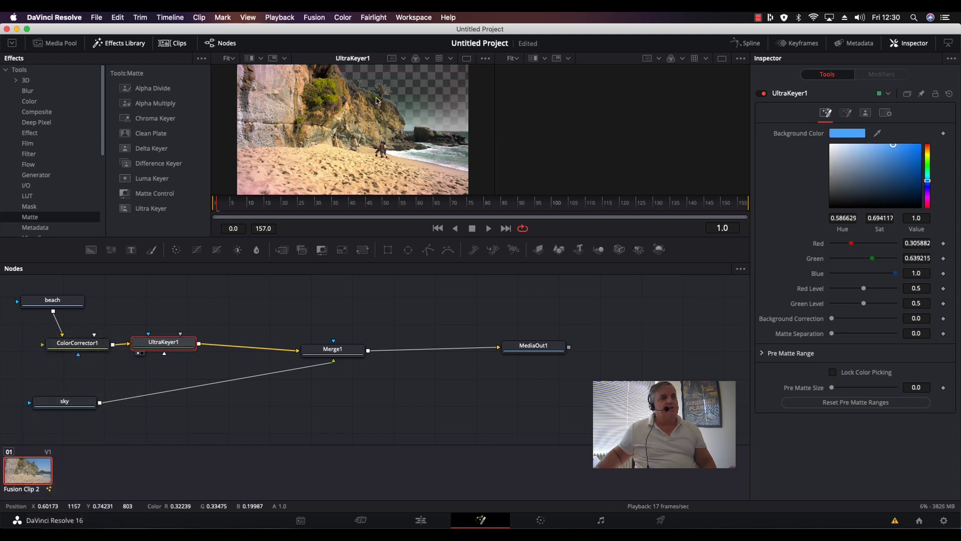
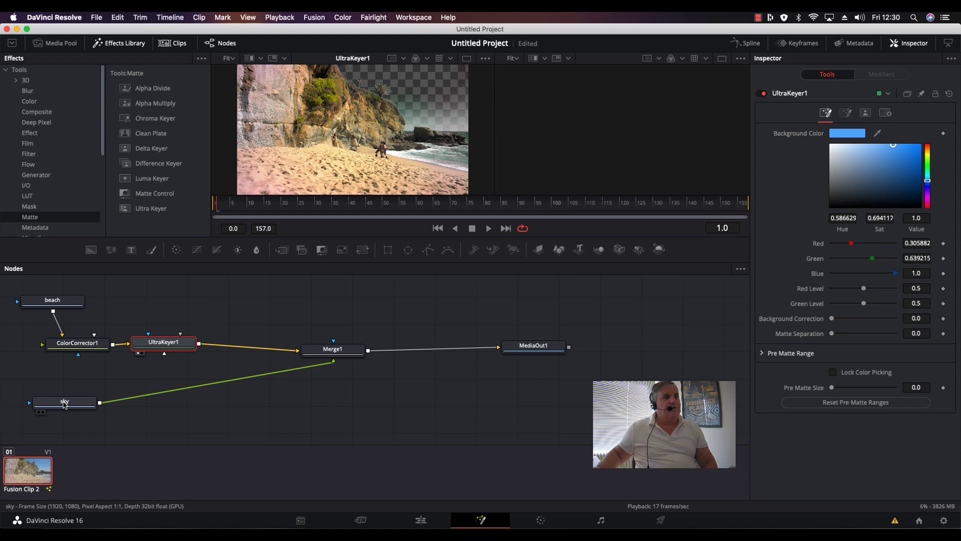
- Line up the sky and beach nodes at the start of the node graph and save the project
{"action": "left_click_drag", "start_coordinate": [65, 404], "coordinate": [59, 415]}
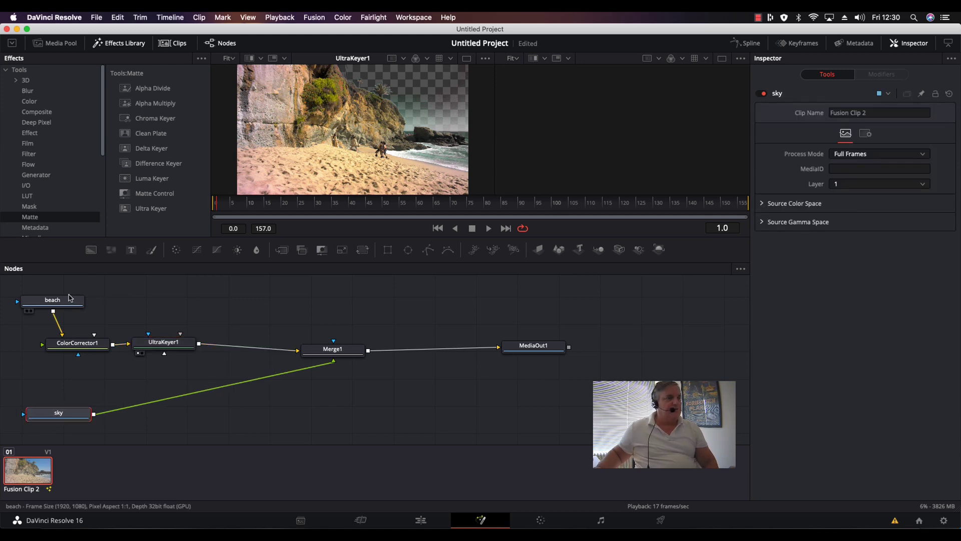
{"action": "left_click_drag", "start_coordinate": [69, 301], "coordinate": [75, 300]}
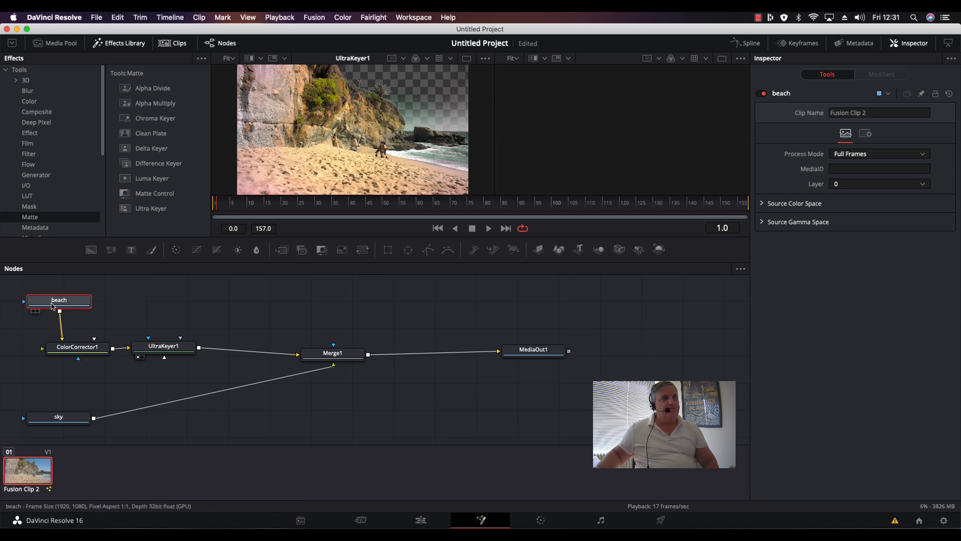
{"action": "key", "text": "super+s"}
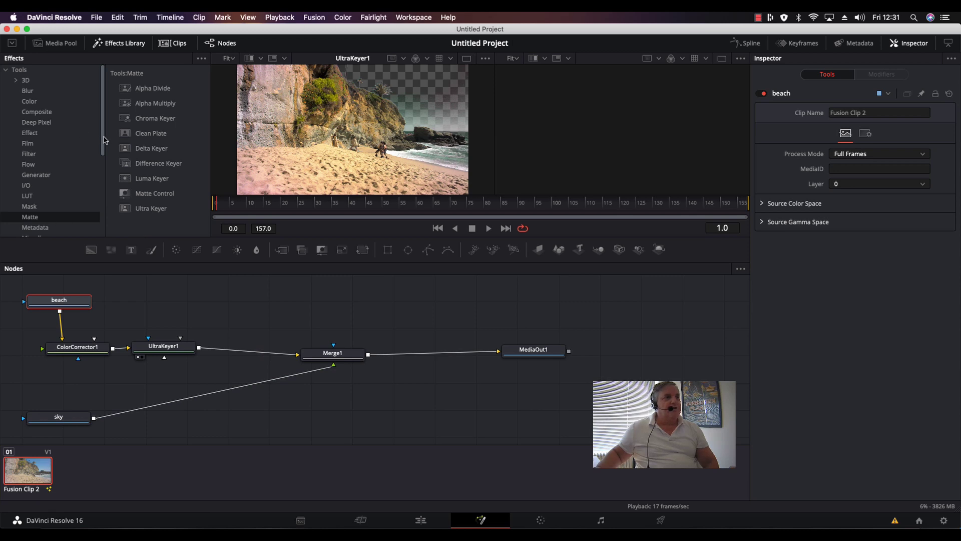
- Insert a Planar Tracker with the Perspective motion type between the beach node and the Color Corrector
{"action": "left_click_drag", "start_coordinate": [103, 140], "coordinate": [77, 231]}
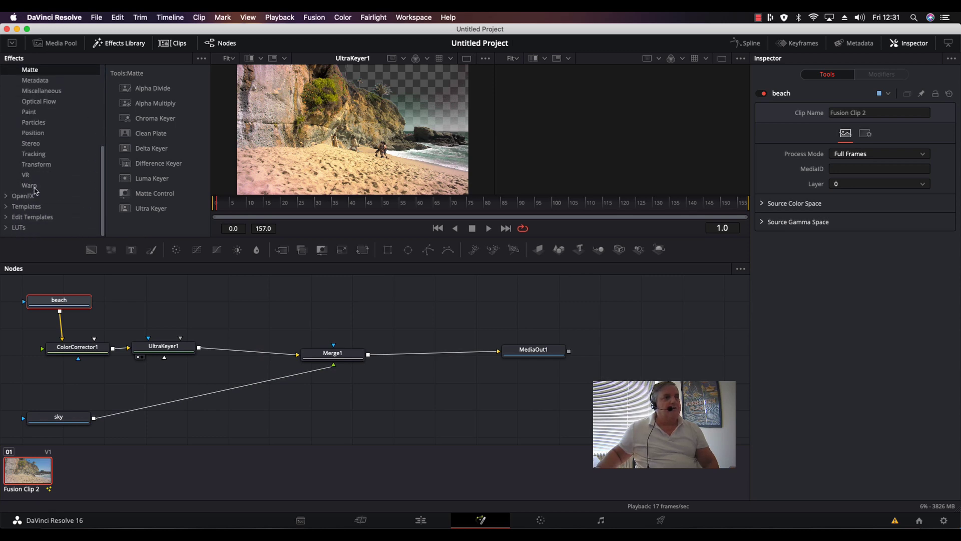
{"action": "left_click", "coordinate": [32, 155]}
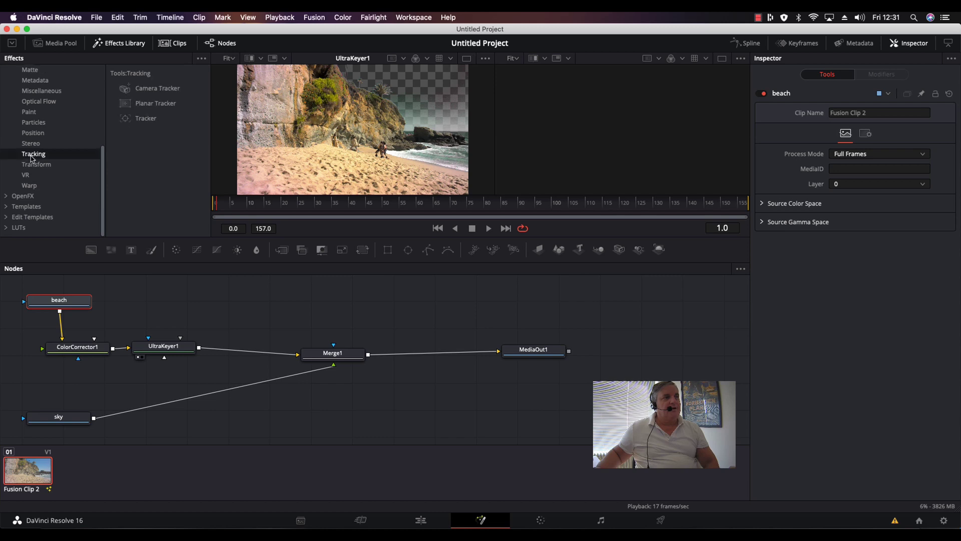
{"action": "double_click", "coordinate": [140, 104]}
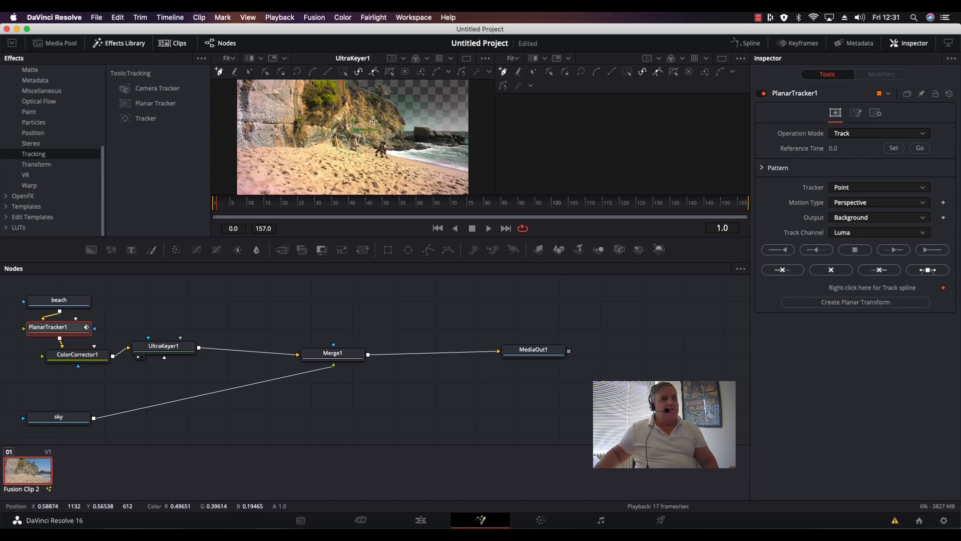
{"action": "scroll", "coordinate": [375, 142], "scroll_direction": "up", "scroll_amount": 1}
{"action": "scroll", "coordinate": [375, 143], "scroll_direction": "right", "scroll_amount": 2}
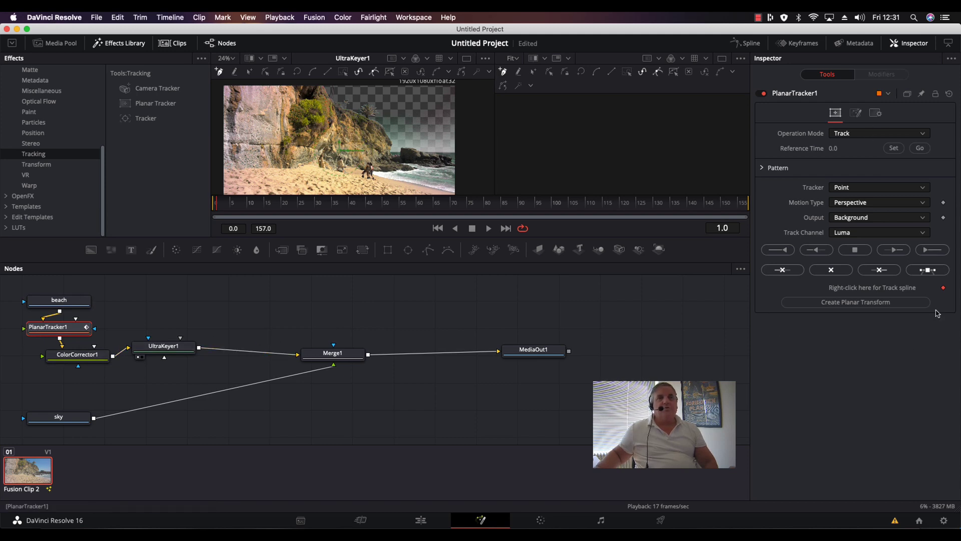
{"action": "left_click", "coordinate": [852, 203]}
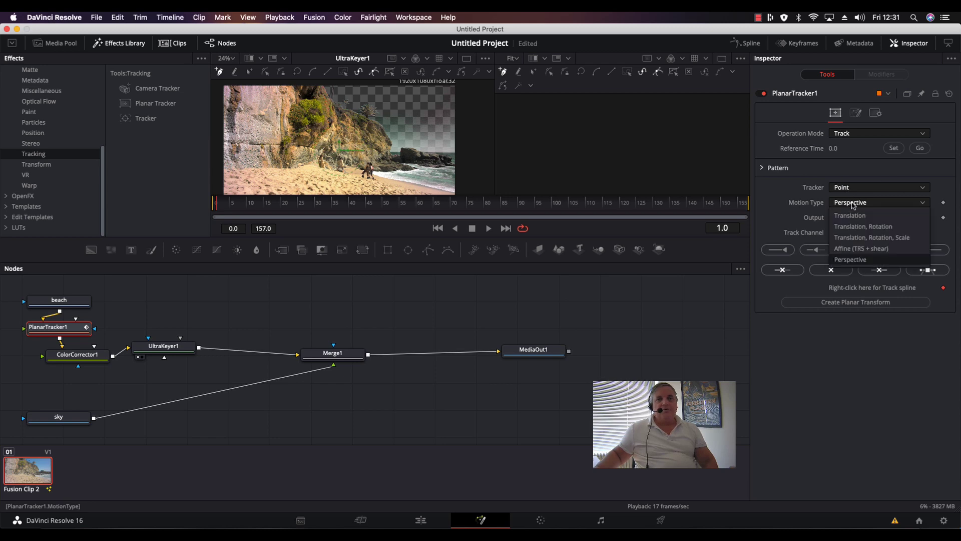
{"action": "left_click", "coordinate": [874, 239]}
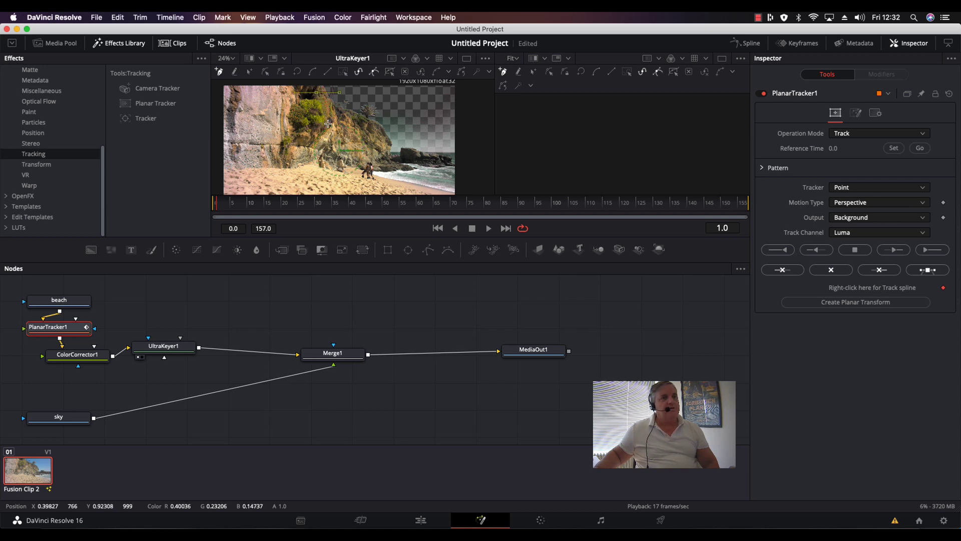
- Draw a closed tracking polygon around the keyed sky area, following the edge of the cliff
{"action": "left_click", "coordinate": [358, 137]}
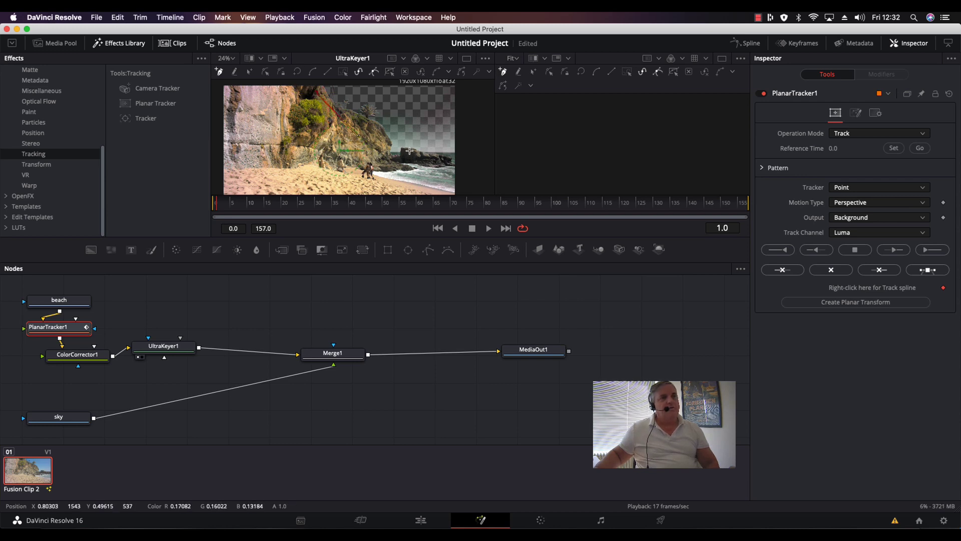
{"action": "left_click", "coordinate": [419, 141]}
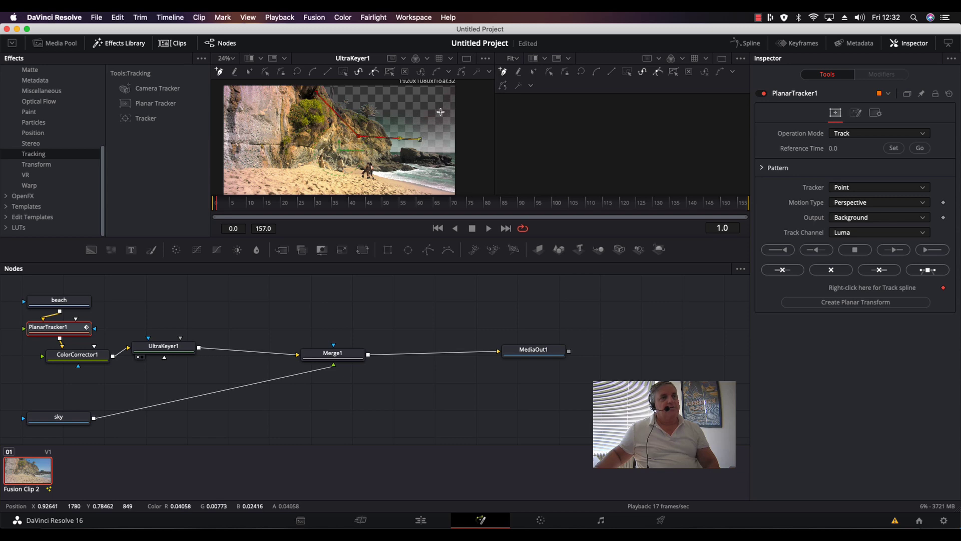
{"action": "left_click", "coordinate": [445, 106]}
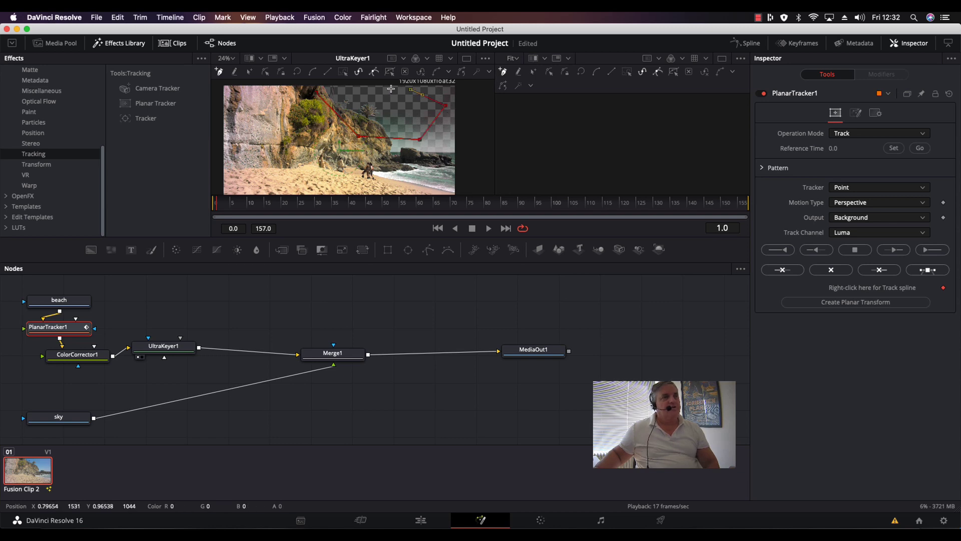
{"action": "left_click", "coordinate": [317, 92]}
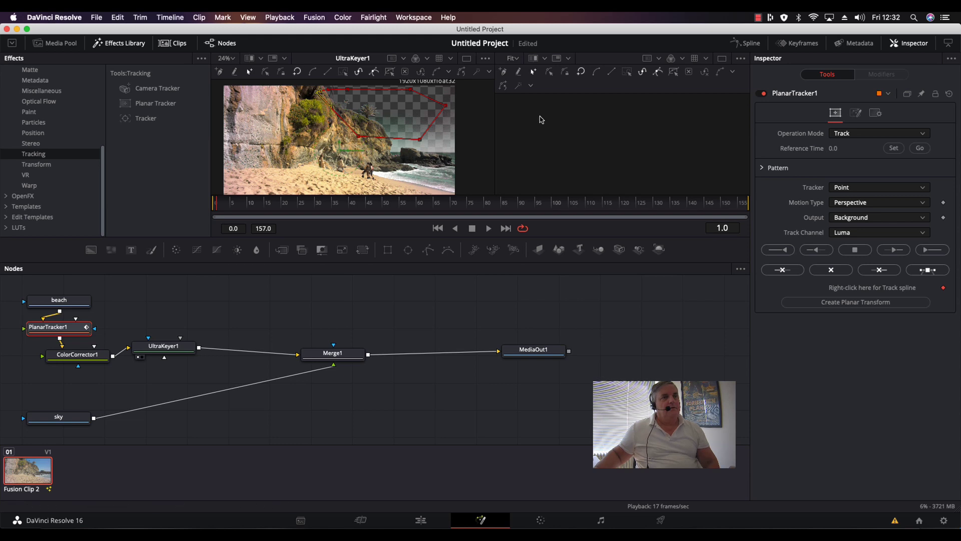
- Set frame 1 as the tracker's reference time, track forward to the end of the clip, and return to frame 4
{"action": "left_click", "coordinate": [894, 150]}
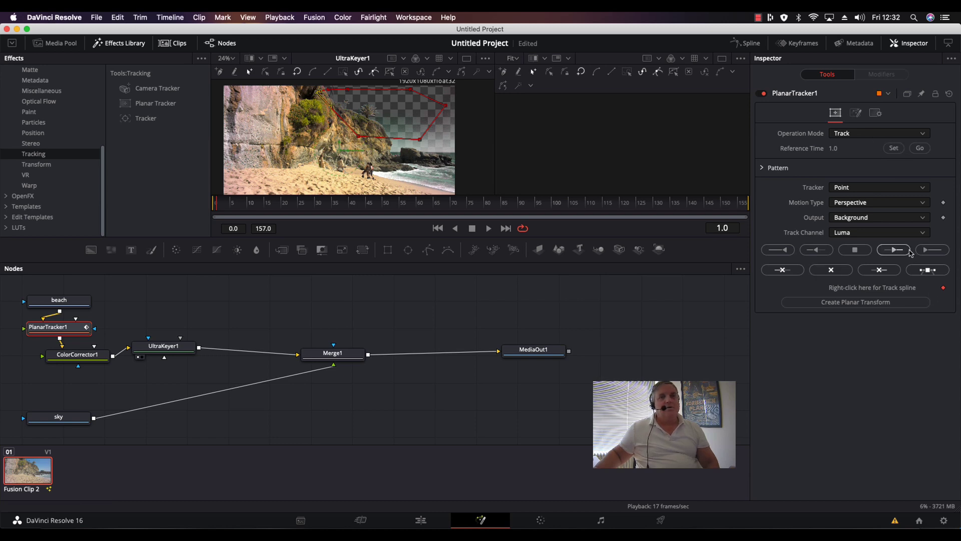
{"action": "left_click", "coordinate": [932, 250]}
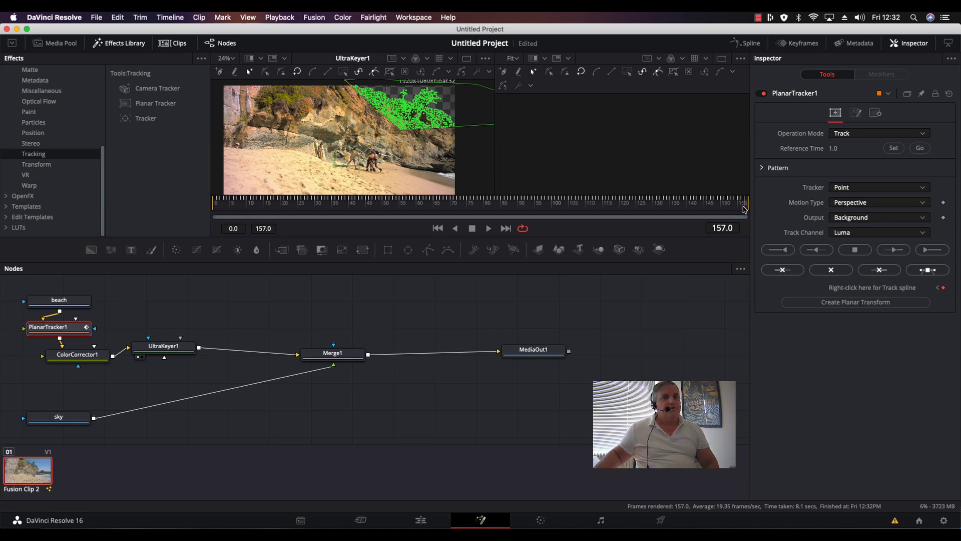
{"action": "left_click_drag", "start_coordinate": [744, 209], "coordinate": [230, 214]}
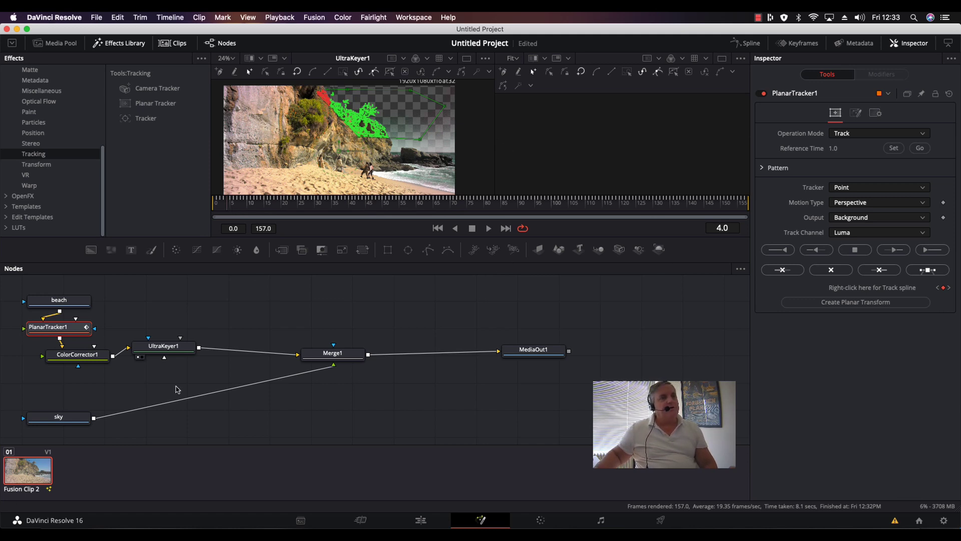
- Adjust the positions of the sky and Merge1 nodes and show Merge1's output in the second viewer
{"action": "left_click", "coordinate": [57, 419]}
{"action": "scroll", "coordinate": [247, 353], "scroll_direction": "down", "scroll_amount": 1}
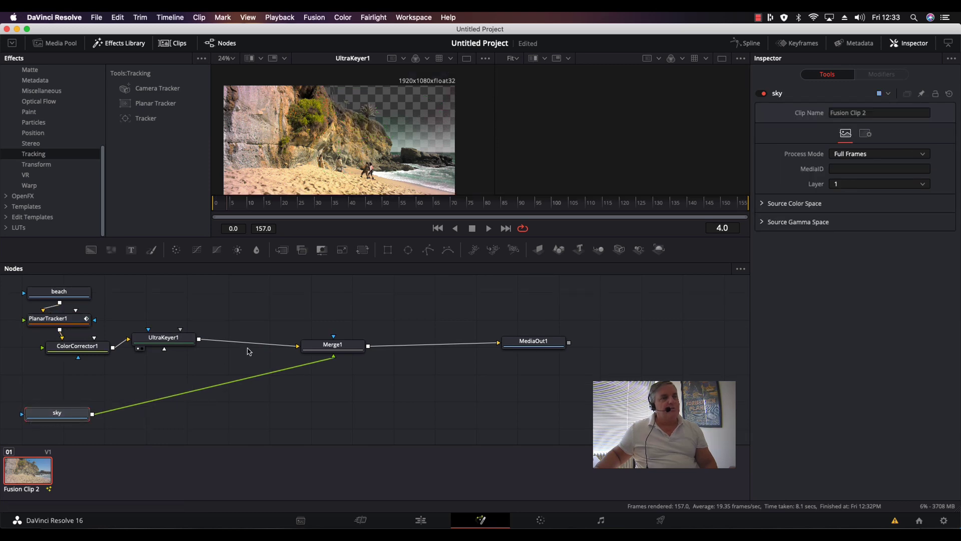
{"action": "left_click_drag", "start_coordinate": [328, 350], "coordinate": [636, 104]}
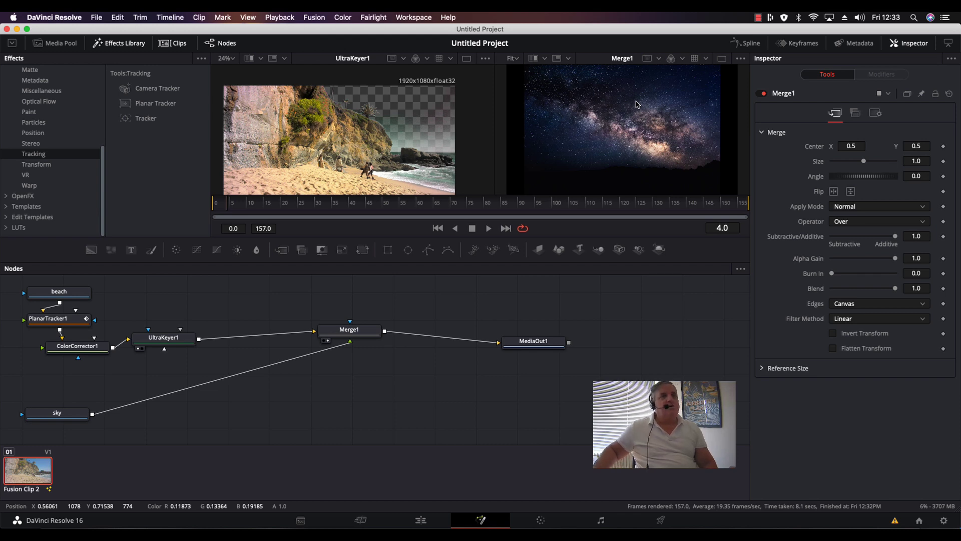
- Swap Merge1's inputs so the sky becomes the background and the keyed beach the foreground
{"action": "left_click", "coordinate": [359, 334]}
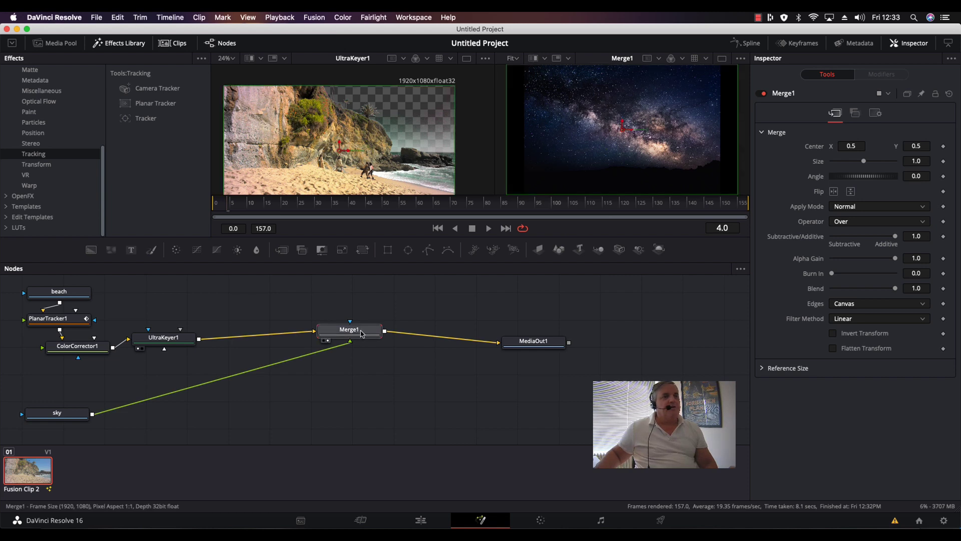
{"action": "right_click", "coordinate": [362, 333]}
{"action": "right_click", "coordinate": [366, 332]}
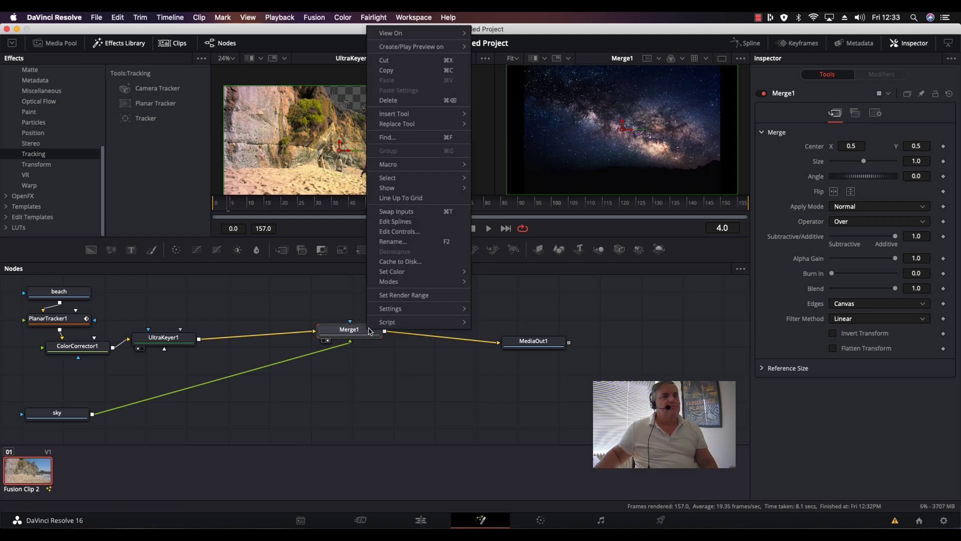
{"action": "left_click", "coordinate": [420, 212]}
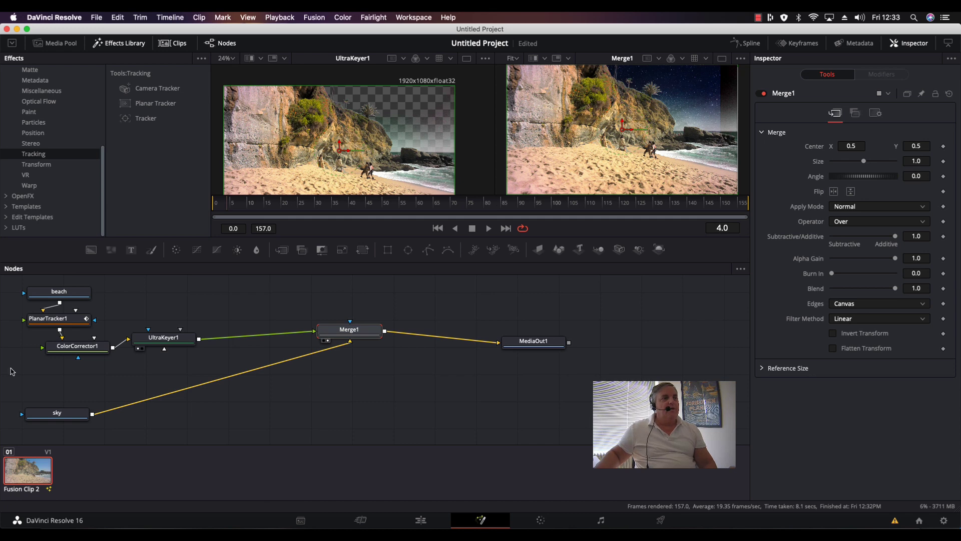
- Insert a Transform between the sky node and Merge1, set its size to 1.83, and check the composite at frame 21
{"action": "left_click", "coordinate": [62, 416]}
{"action": "left_click", "coordinate": [47, 160]}
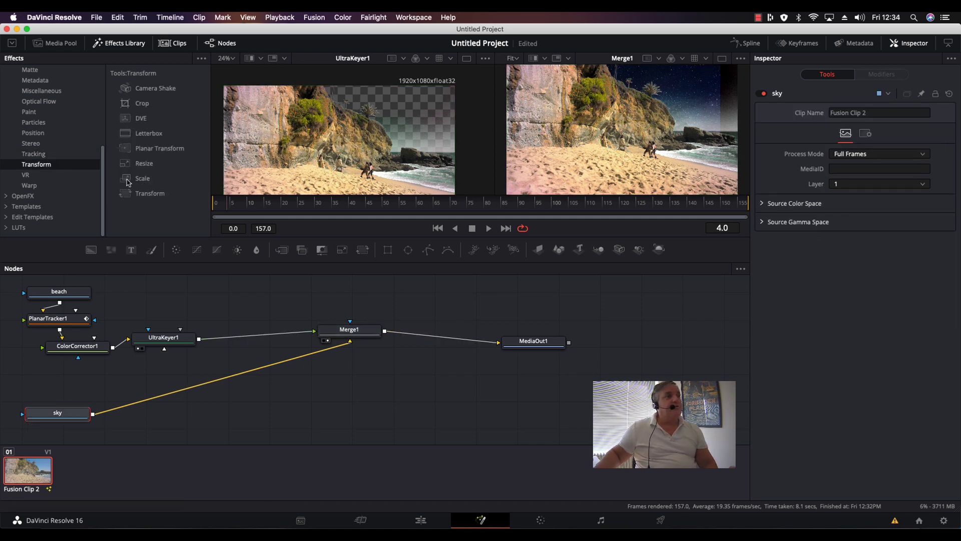
{"action": "left_click_drag", "start_coordinate": [129, 195], "coordinate": [212, 383]}
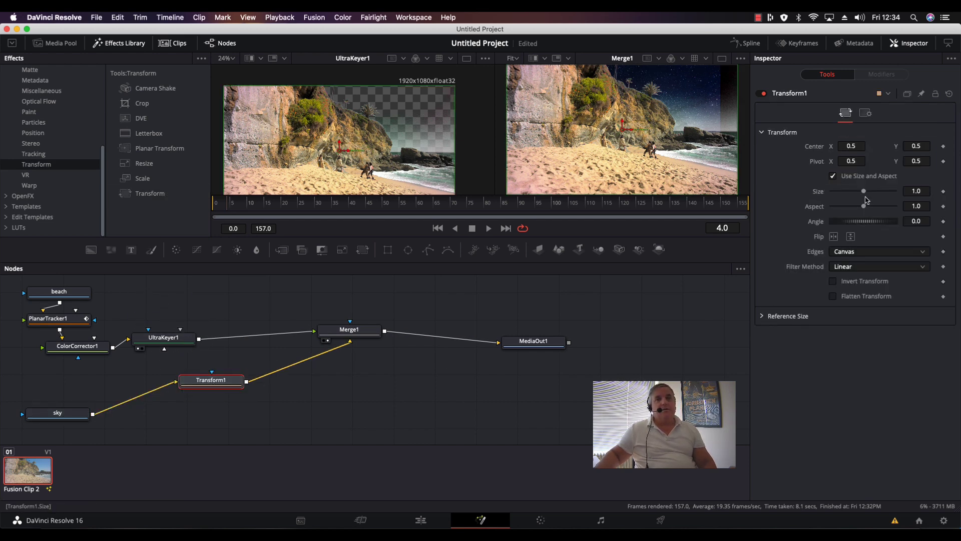
{"action": "left_click_drag", "start_coordinate": [865, 193], "coordinate": [872, 192]}
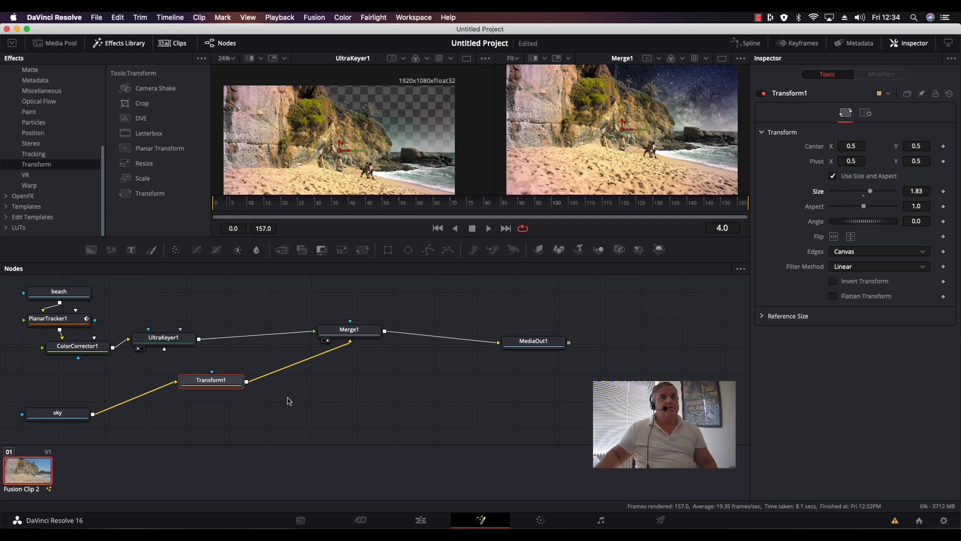
{"action": "mouse_move", "coordinate": [275, 210]}
{"action": "left_mouse_down"}
{"action": "mouse_move", "coordinate": [465, 211]}
{"action": "mouse_move", "coordinate": [232, 205]}
{"action": "mouse_move", "coordinate": [420, 195]}
{"action": "mouse_move", "coordinate": [451, 204]}
{"action": "mouse_move", "coordinate": [285, 209]}
{"action": "left_mouse_up"}
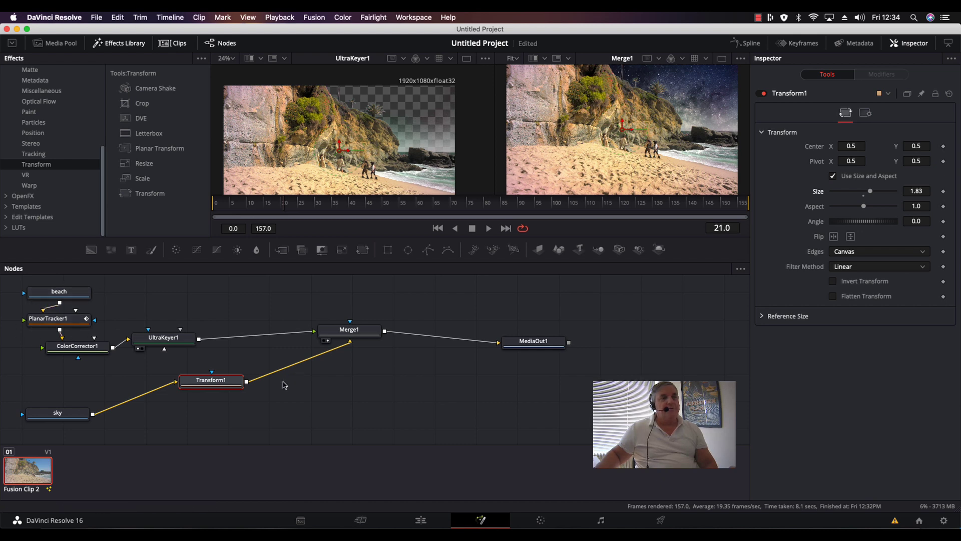
- Move Transform1 beside the sky node and insert a Planar Transform created from PlanarTracker1 between Transform1 and Merge1
{"action": "left_click_drag", "start_coordinate": [216, 384], "coordinate": [166, 418]}
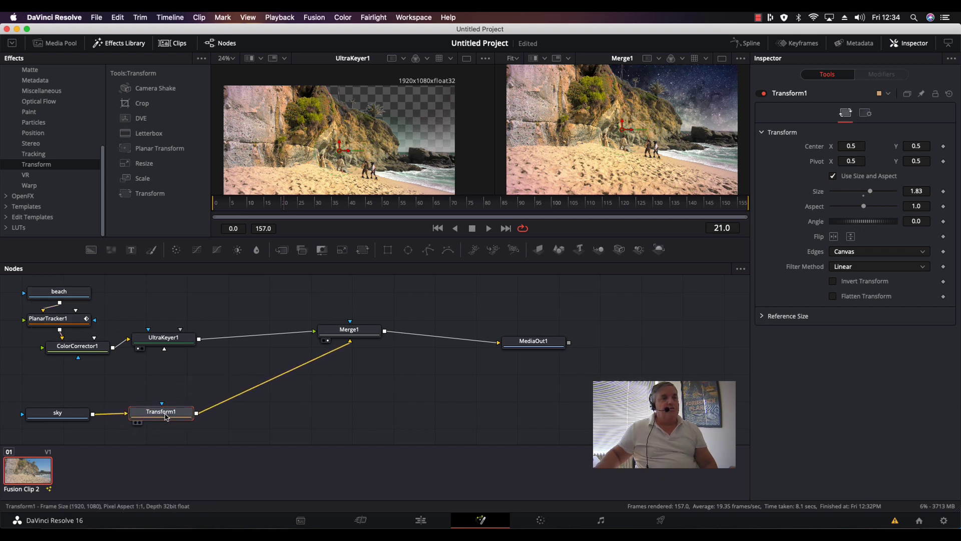
{"action": "left_click", "coordinate": [65, 323]}
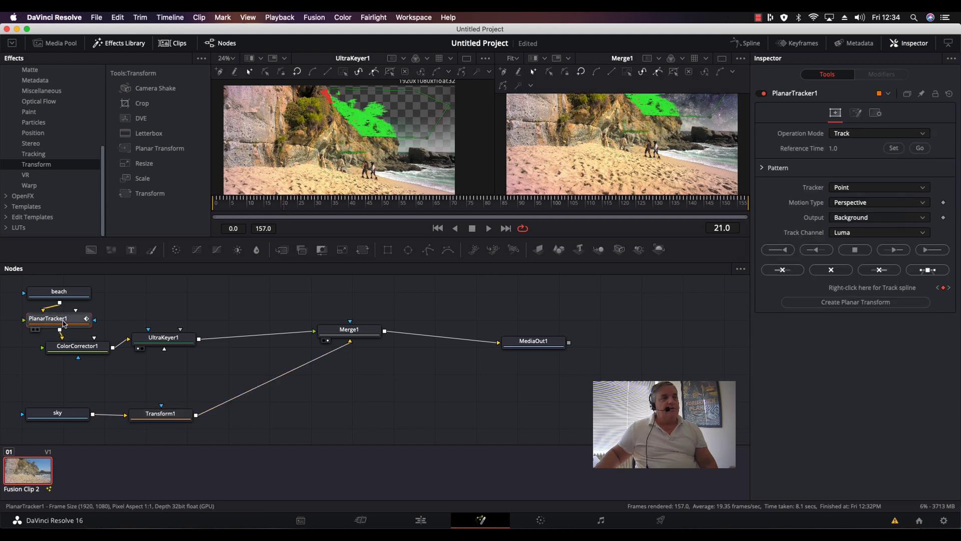
{"action": "left_click", "coordinate": [871, 304]}
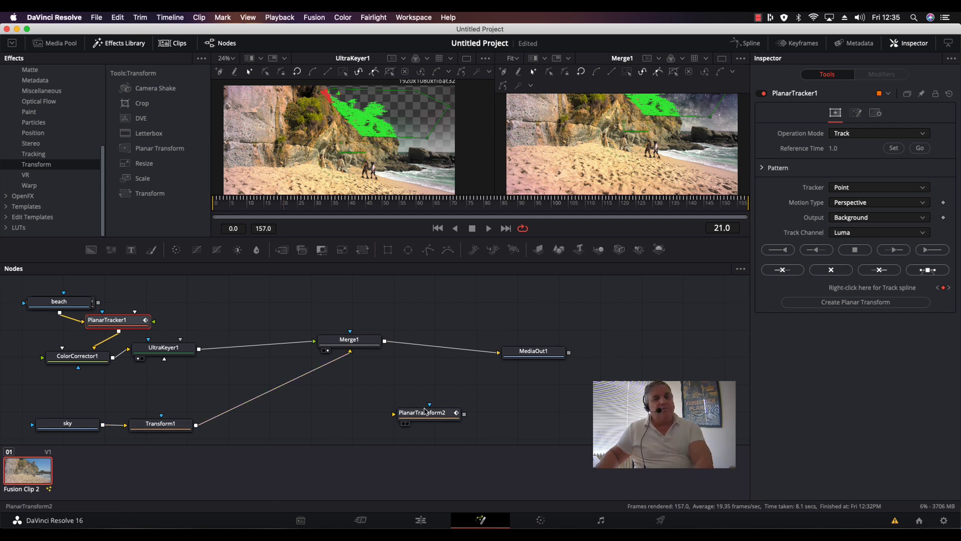
{"action": "left_click_drag", "start_coordinate": [426, 418], "coordinate": [274, 393]}
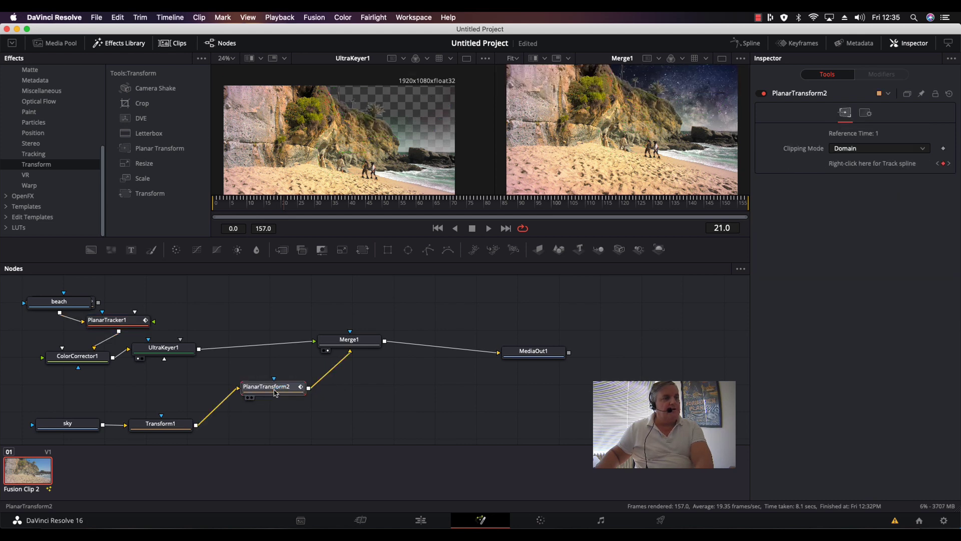
- Scrub the composite through frame 35 to frame 56 to check how the sky follows the beach footage's motion
{"action": "left_click", "coordinate": [333, 205]}
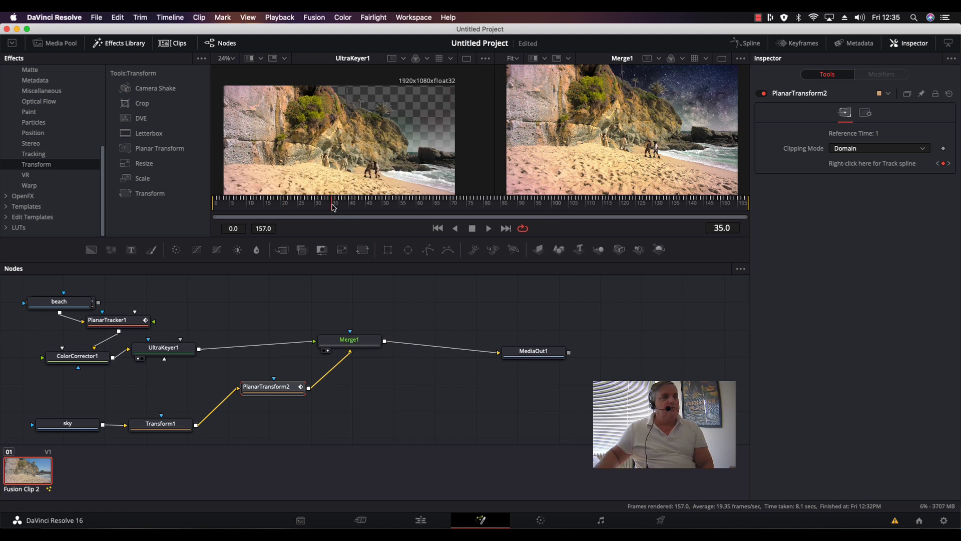
{"action": "left_click_drag", "start_coordinate": [333, 205], "coordinate": [406, 223]}
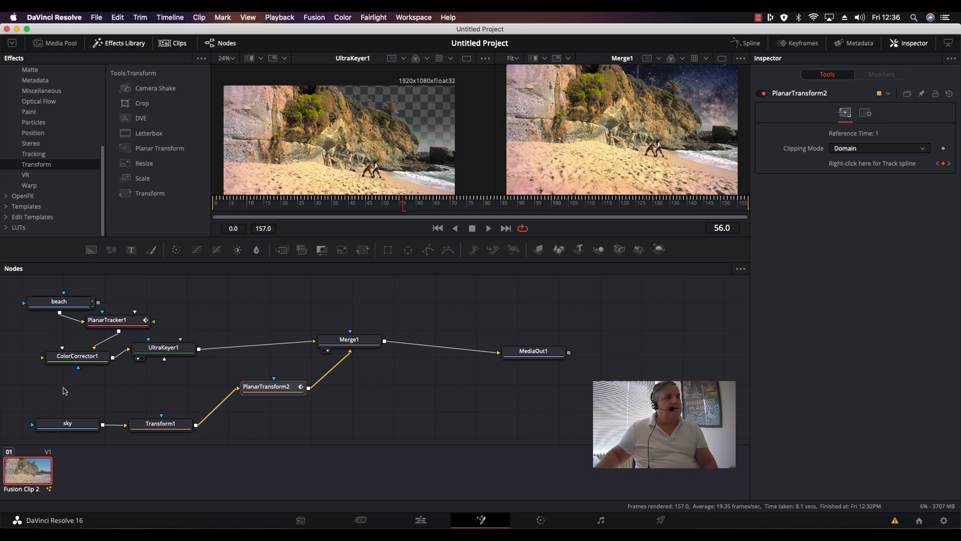
{"action": "key", "text": "super+v"}
{"action": "key", "text": "super+z"}
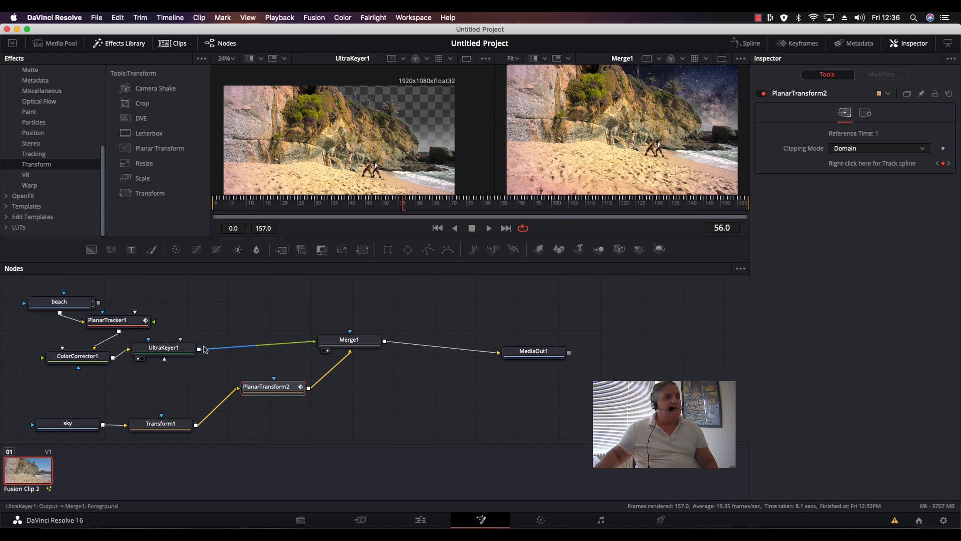
- Insert a second Color Corrector between UltraKeyer1 and Merge1
{"action": "left_click_drag", "start_coordinate": [172, 353], "coordinate": [172, 354]}
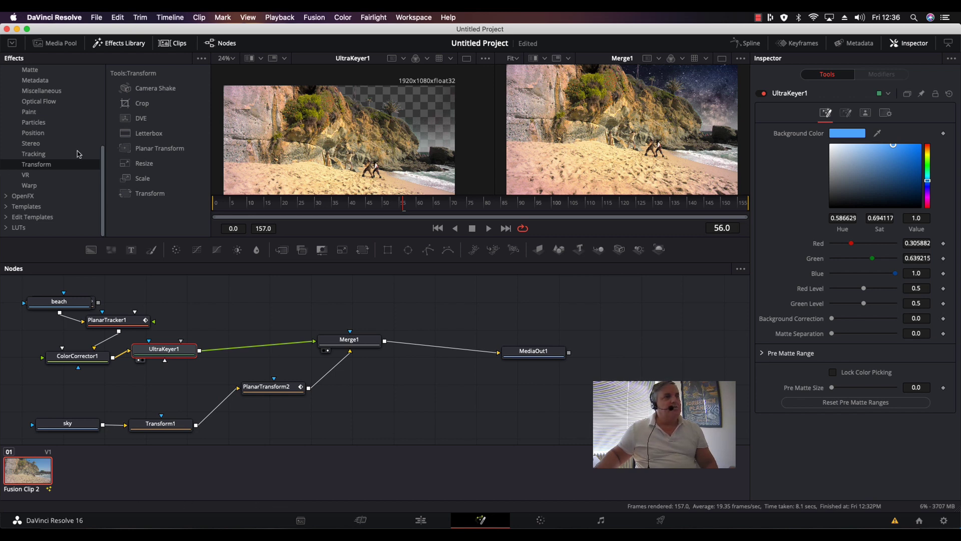
{"action": "left_click_drag", "start_coordinate": [108, 165], "coordinate": [106, 60]}
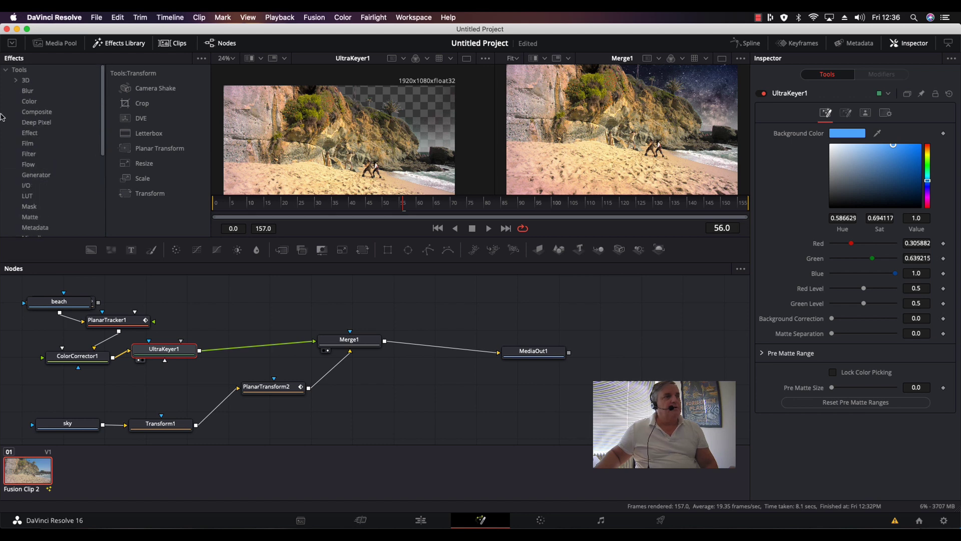
{"action": "left_click", "coordinate": [28, 102]}
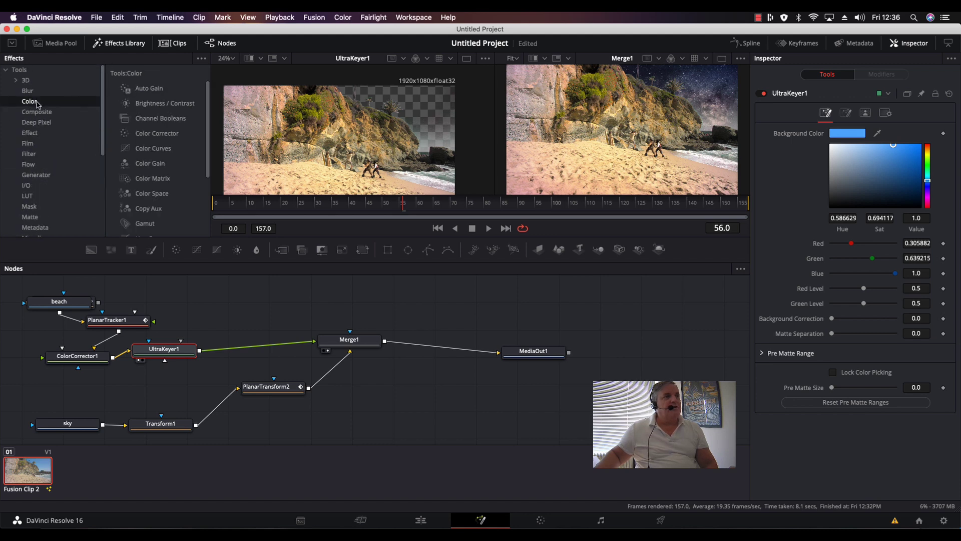
{"action": "left_click", "coordinate": [134, 139]}
{"action": "left_click_drag", "start_coordinate": [211, 219], "coordinate": [256, 347]}
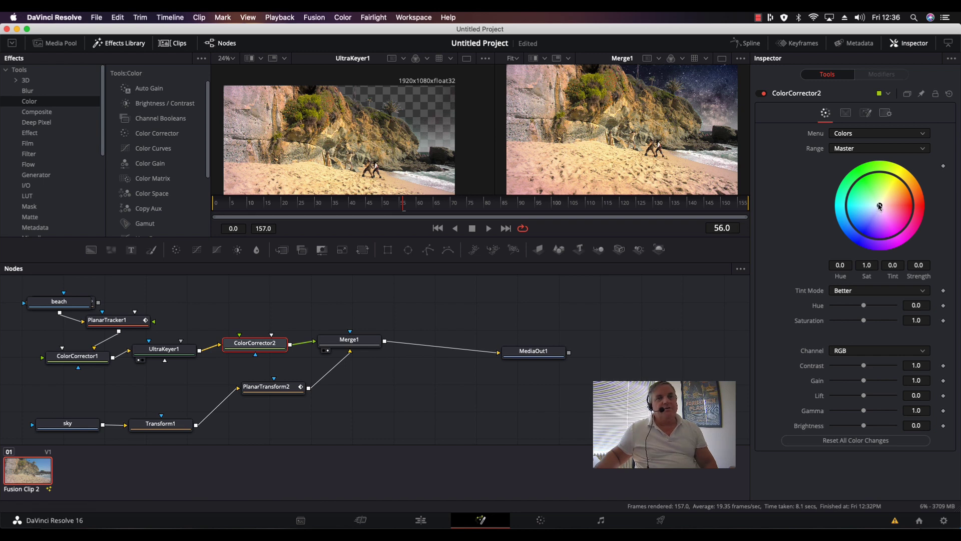
- Darken the beach in ColorCorrector2 with gain 0.47, gamma 0.84 and brightness -0.02, and tint it blue at strength 0.2249
{"action": "mouse_move", "coordinate": [879, 206]}
{"action": "left_mouse_down"}
{"action": "mouse_move", "coordinate": [872, 202]}
{"action": "mouse_move", "coordinate": [887, 200]}
{"action": "mouse_move", "coordinate": [881, 210]}
{"action": "left_mouse_up"}
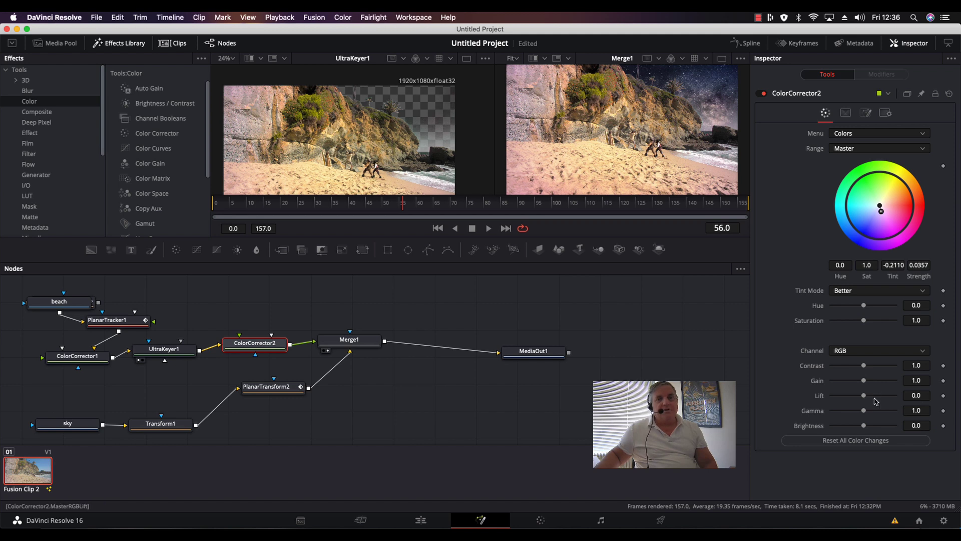
{"action": "left_click_drag", "start_coordinate": [861, 383], "coordinate": [846, 390]}
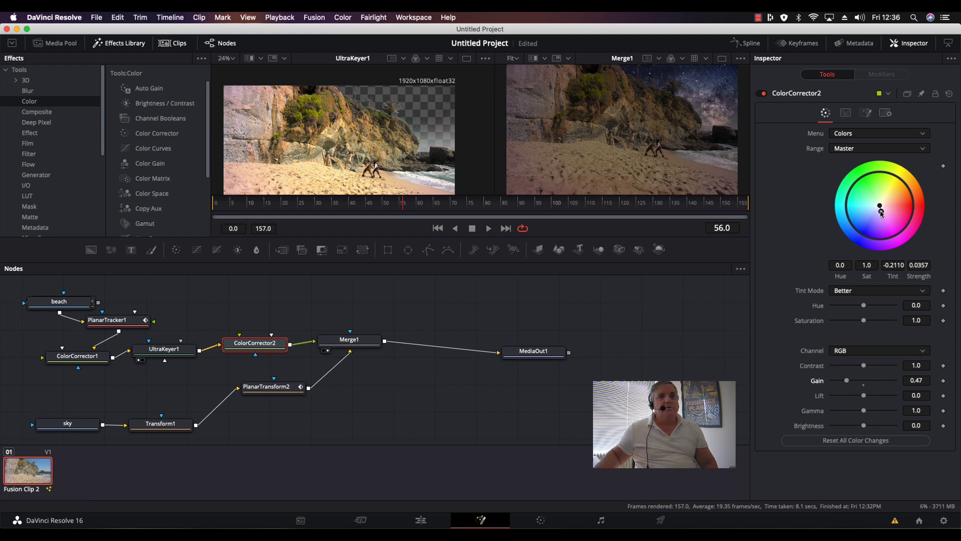
{"action": "mouse_move", "coordinate": [881, 212]}
{"action": "left_mouse_down"}
{"action": "mouse_move", "coordinate": [912, 206]}
{"action": "mouse_move", "coordinate": [883, 201]}
{"action": "mouse_move", "coordinate": [861, 222]}
{"action": "mouse_move", "coordinate": [866, 213]}
{"action": "left_mouse_up"}
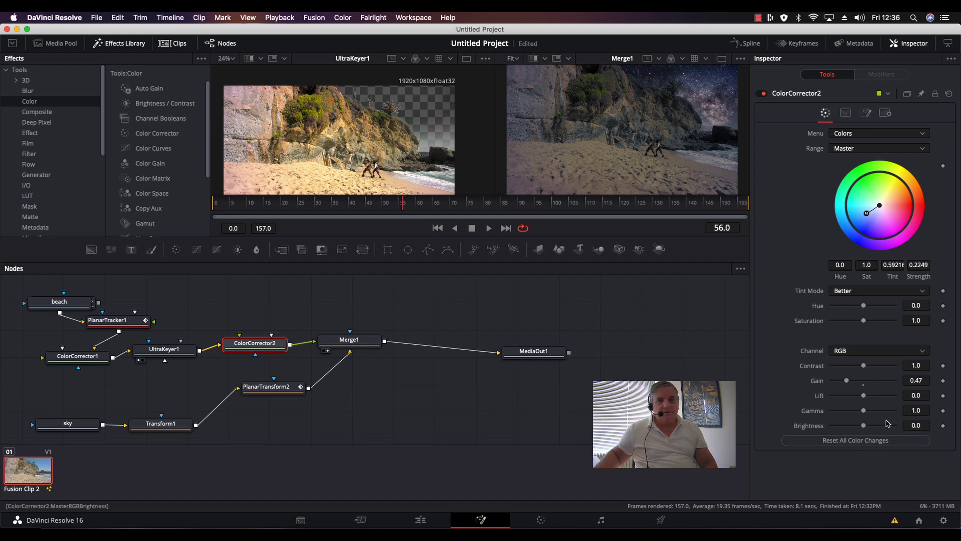
{"action": "left_click_drag", "start_coordinate": [862, 413], "coordinate": [859, 410]}
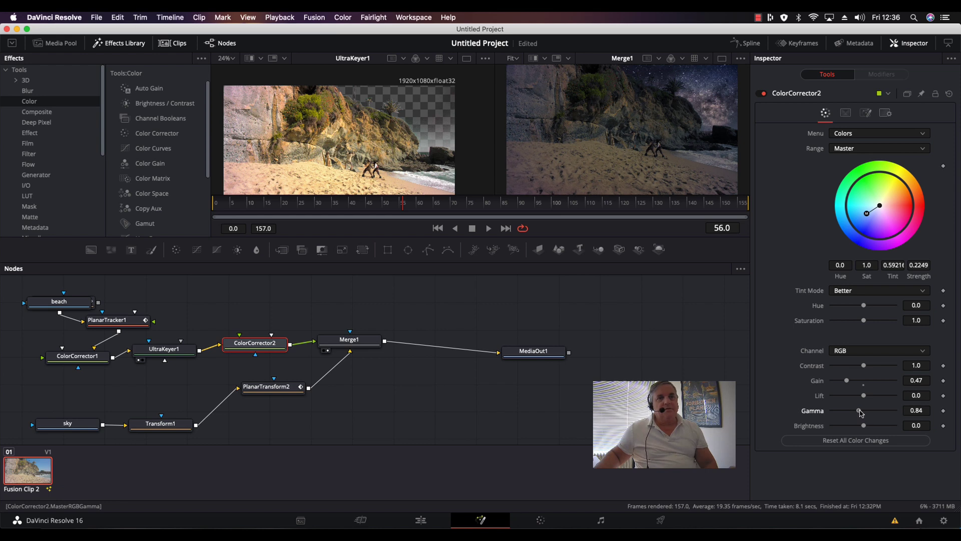
{"action": "left_click_drag", "start_coordinate": [863, 425], "coordinate": [863, 426]}
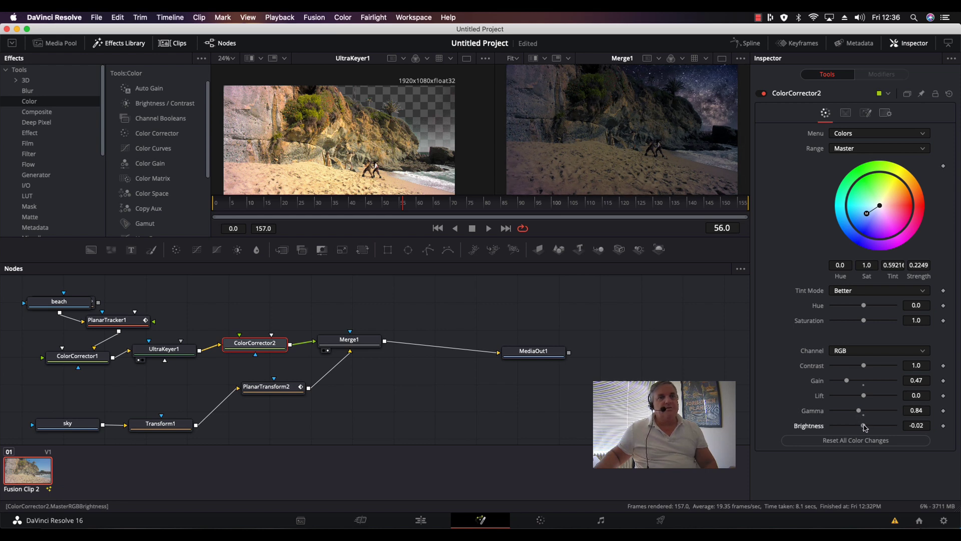
- Shift ColorCorrector2's master tint toward violet-blue at strength 0.4447 and lower its saturation to 0.73
{"action": "mouse_move", "coordinate": [866, 216]}
{"action": "left_mouse_down"}
{"action": "mouse_move", "coordinate": [877, 226]}
{"action": "mouse_move", "coordinate": [878, 204]}
{"action": "mouse_move", "coordinate": [891, 213]}
{"action": "mouse_move", "coordinate": [875, 225]}
{"action": "left_mouse_up"}
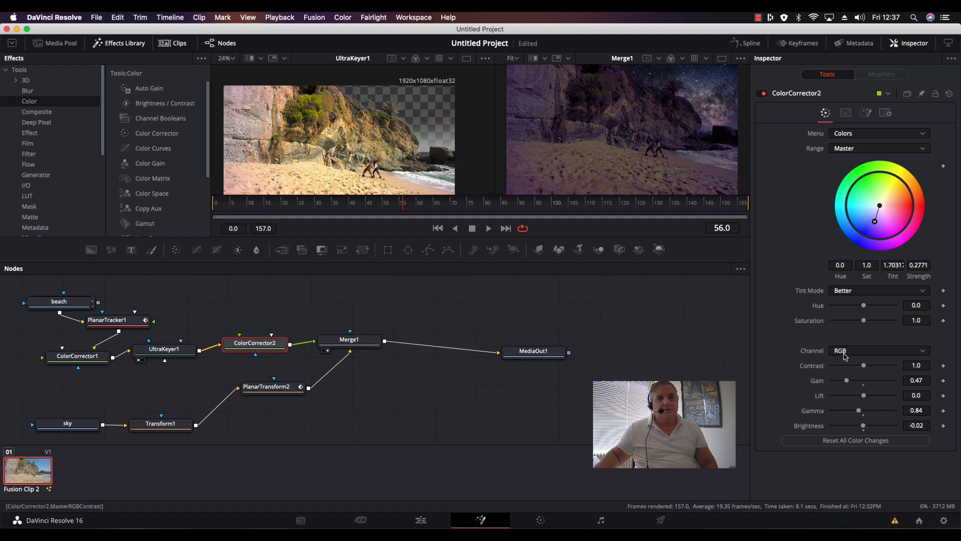
{"action": "left_click_drag", "start_coordinate": [864, 320], "coordinate": [860, 323]}
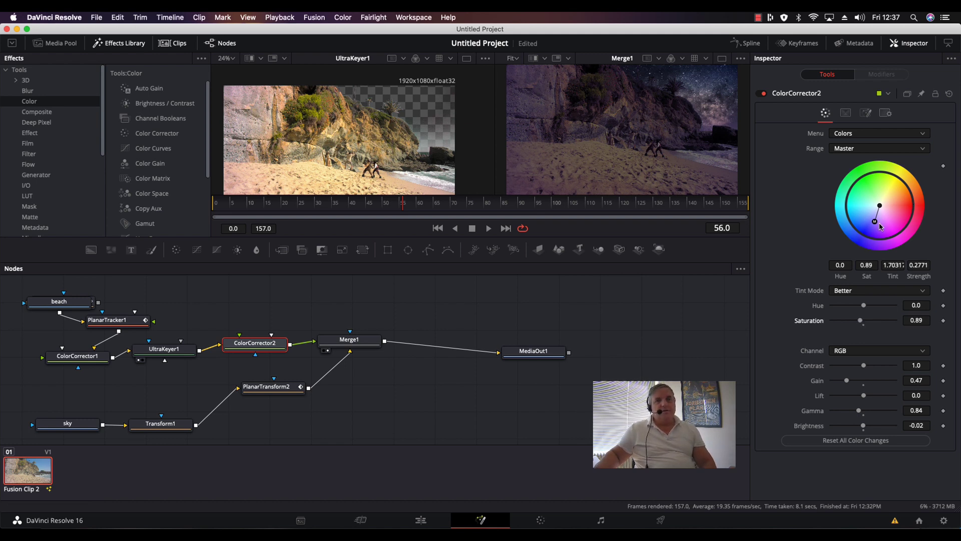
{"action": "left_click_drag", "start_coordinate": [877, 228], "coordinate": [875, 228]}
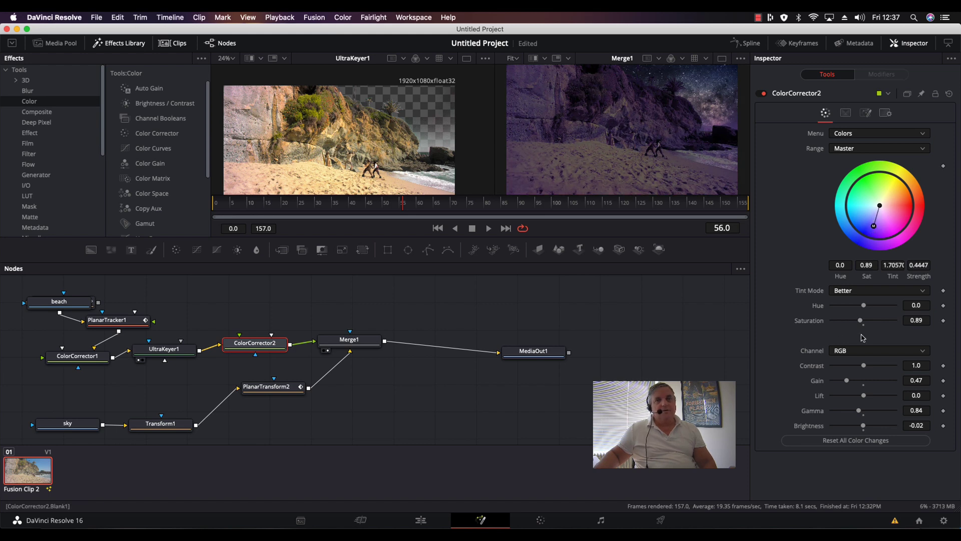
{"action": "left_click_drag", "start_coordinate": [861, 321], "coordinate": [855, 324]}
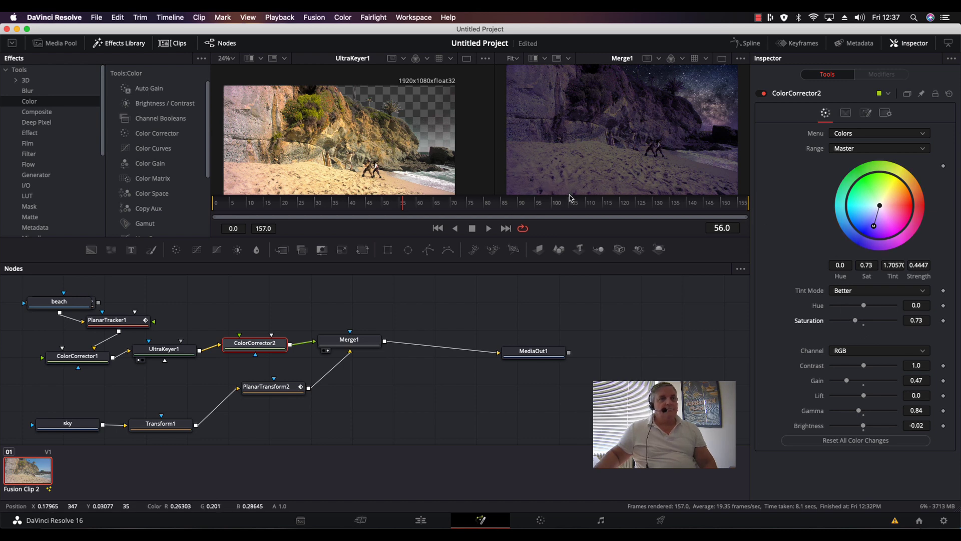
- Show the original beach clip in the first viewer and compare it with Merge1's output at frames 109 and 68
{"action": "left_click_drag", "start_coordinate": [555, 203], "coordinate": [583, 206]}
{"action": "left_click", "coordinate": [36, 311]}
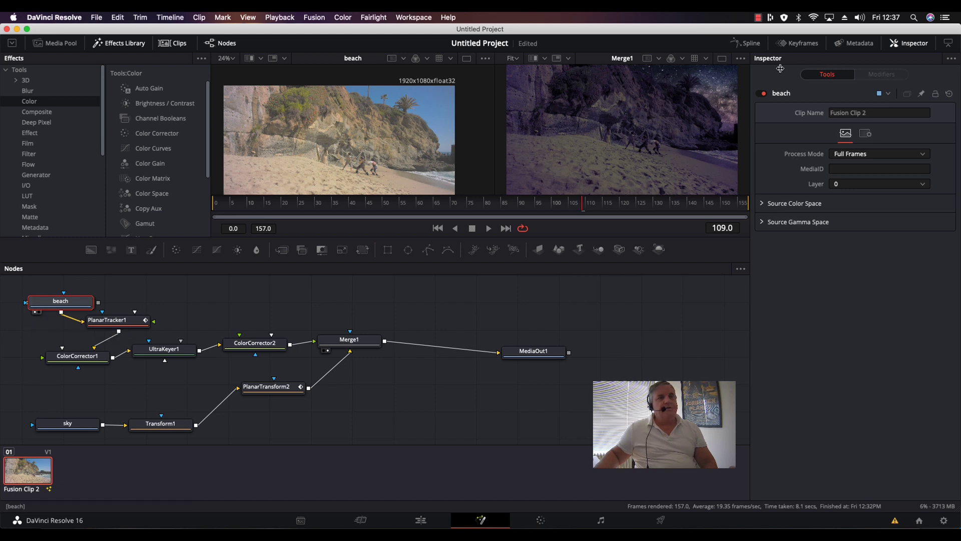
{"action": "left_click_drag", "start_coordinate": [588, 212], "coordinate": [447, 225]}
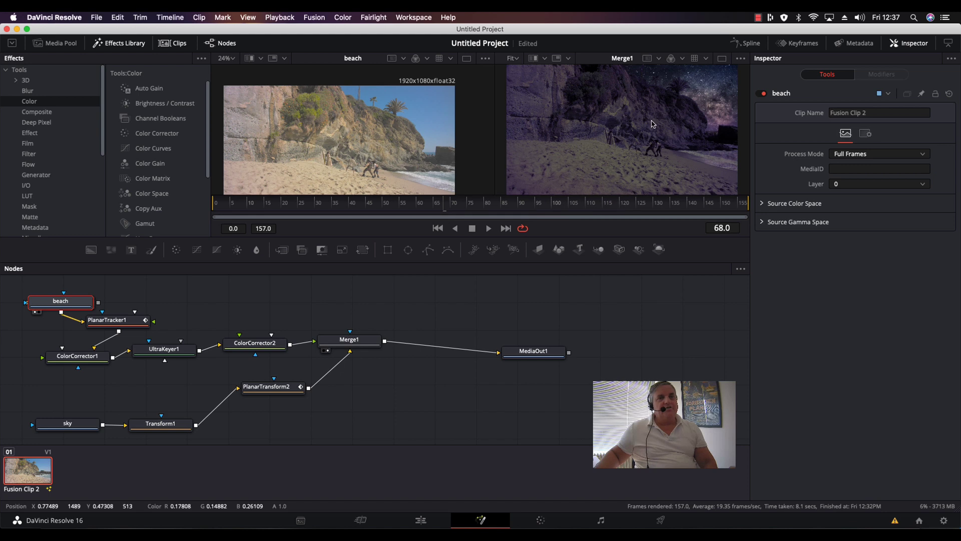